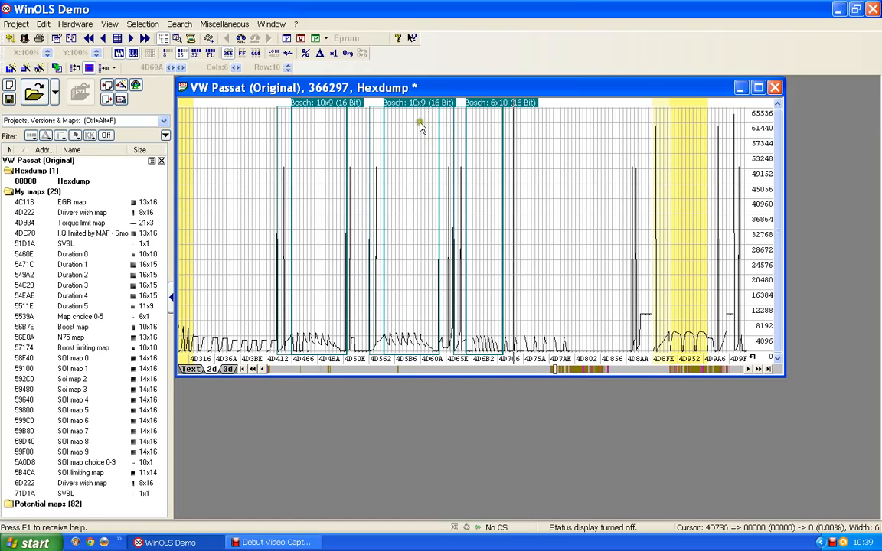
Open the first Bosch 10x9 (16 Bit) potential map from the hexdump and move its window below the graph's map labels.
left_click(321, 107)
double_click(320, 103)
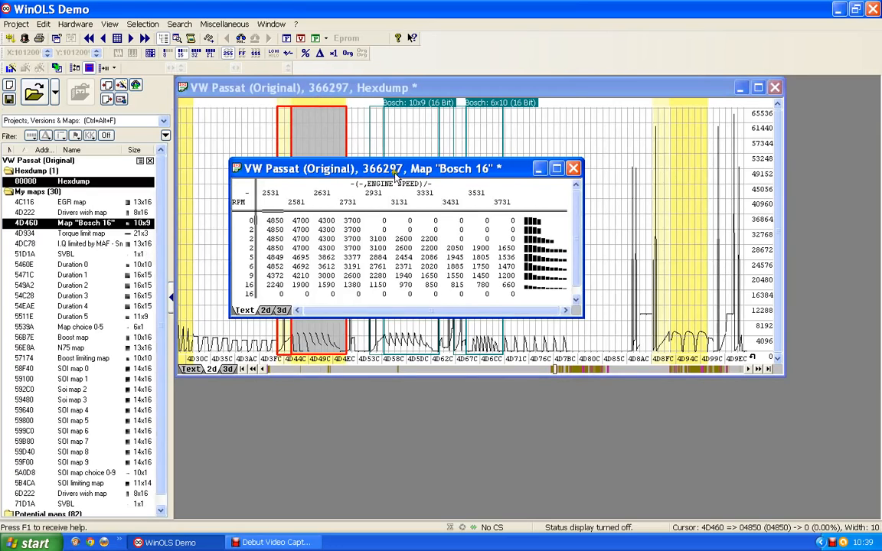
left_click_drag(396, 169, 372, 307)
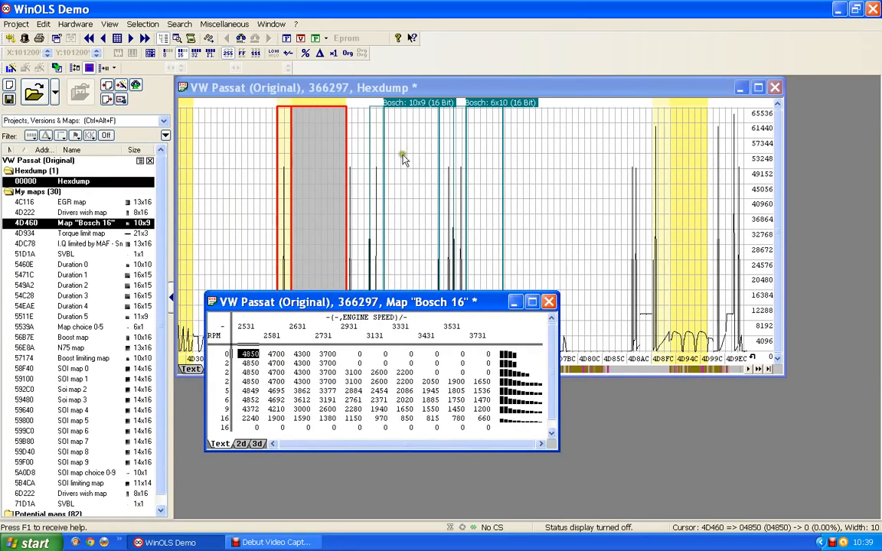
Open the second Bosch 10x9 (16 Bit) potential map and arrange both map windows side by side for comparison.
left_click(412, 108)
double_click(412, 108)
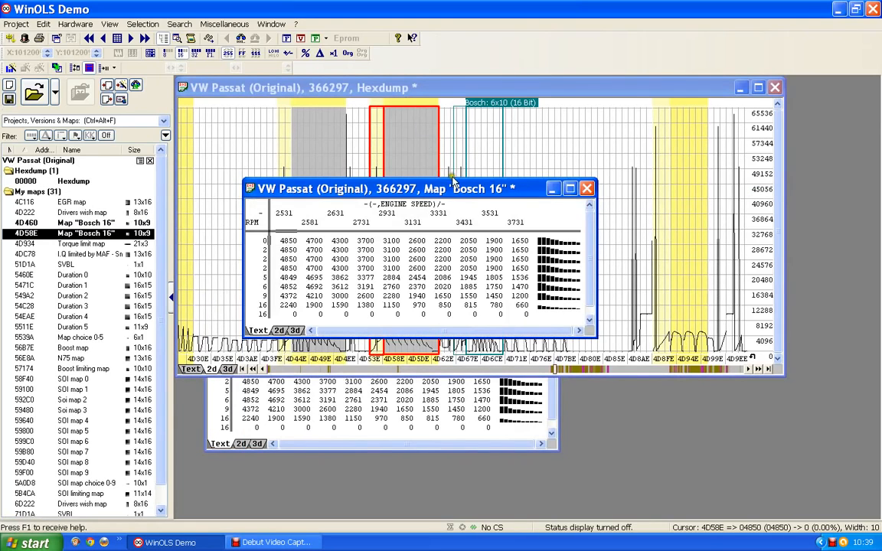
left_click_drag(543, 243, 726, 297)
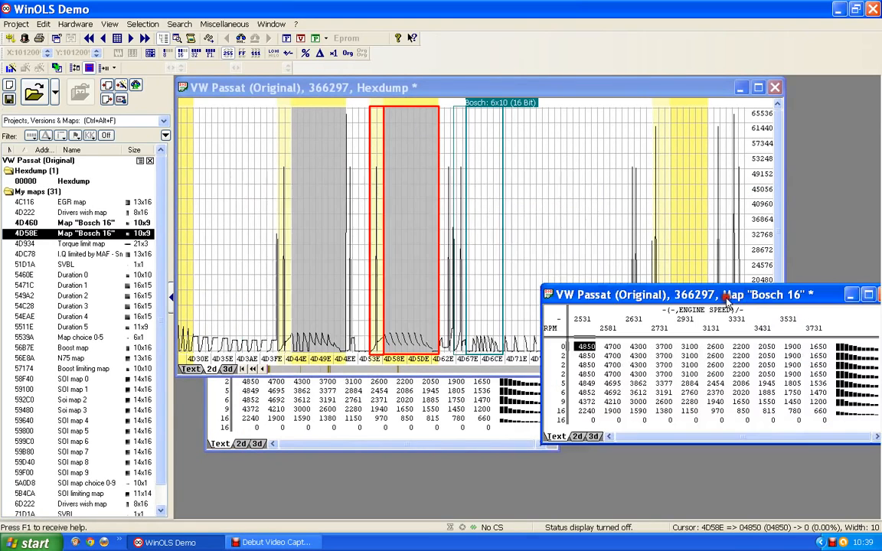
left_click(349, 442)
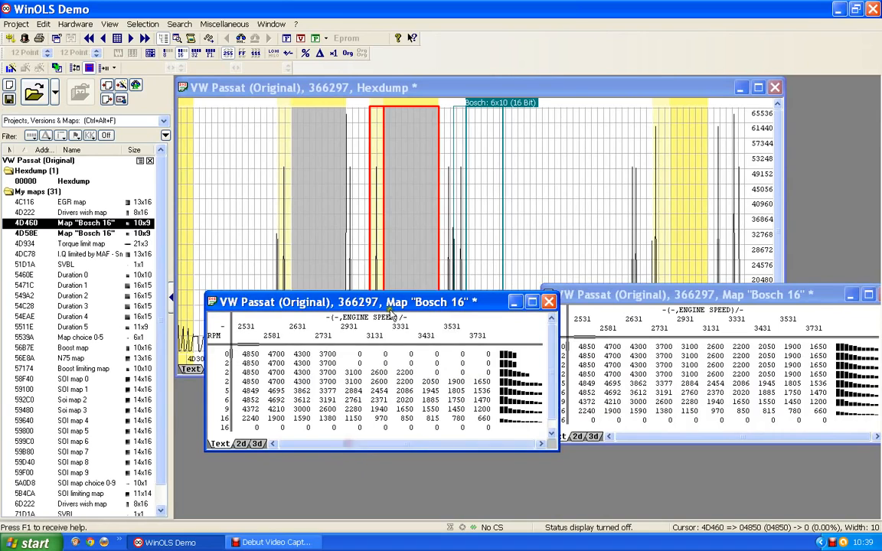
left_click_drag(369, 299, 346, 270)
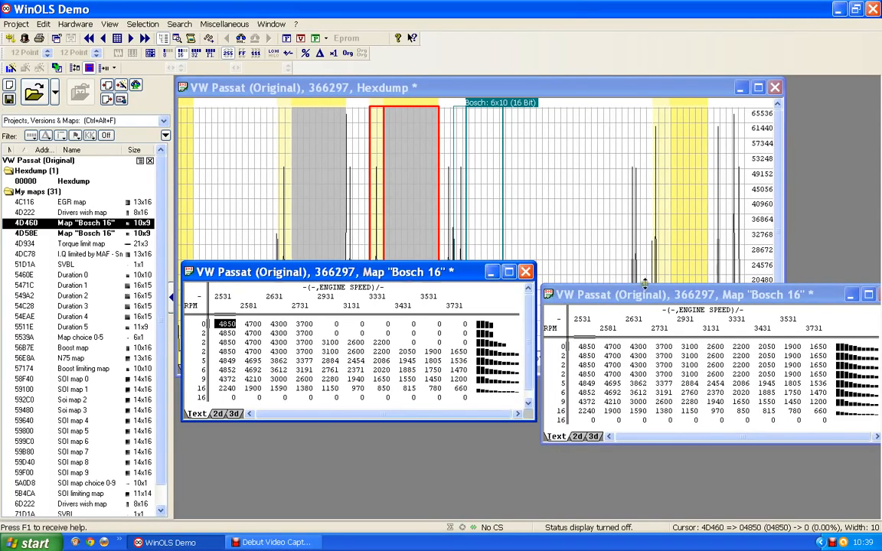
left_click(590, 295)
left_click_drag(646, 282, 648, 280)
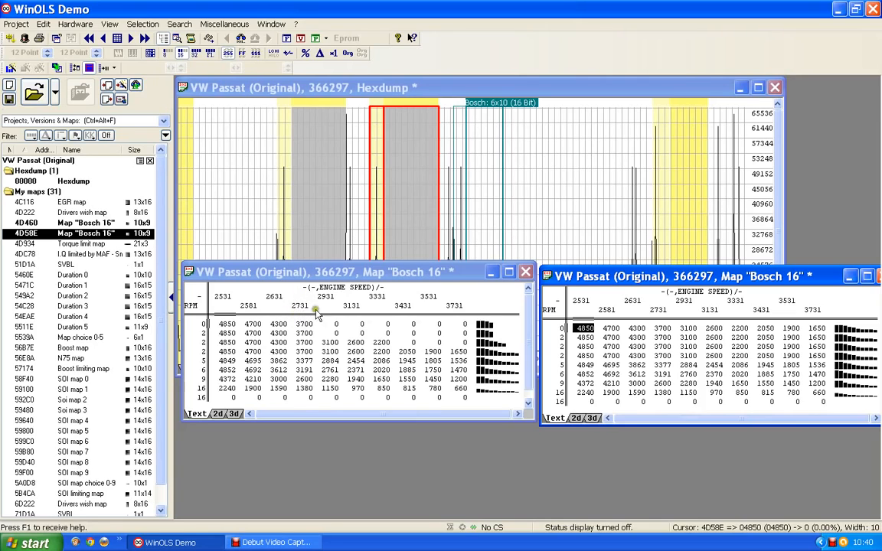
Describe the X-axis of map 4D460 as Temperature with the unit C.
double_click(298, 303)
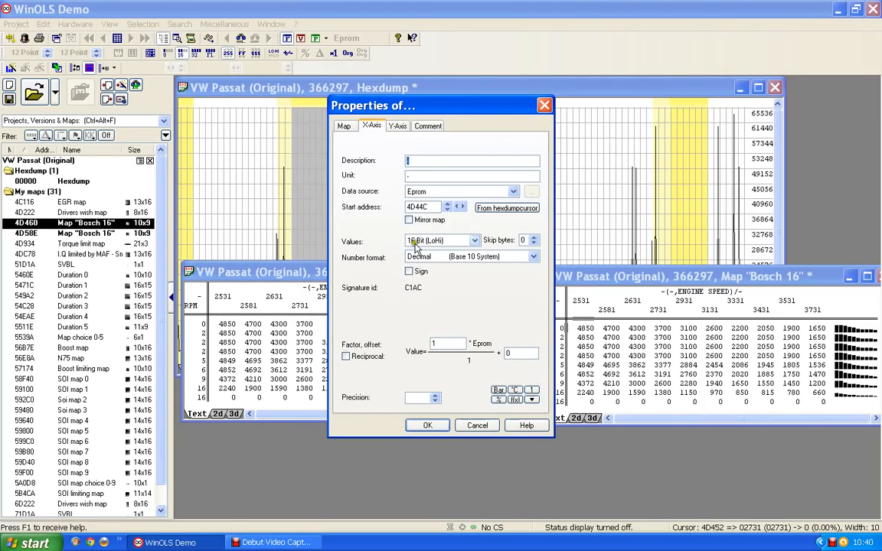
type("Te")
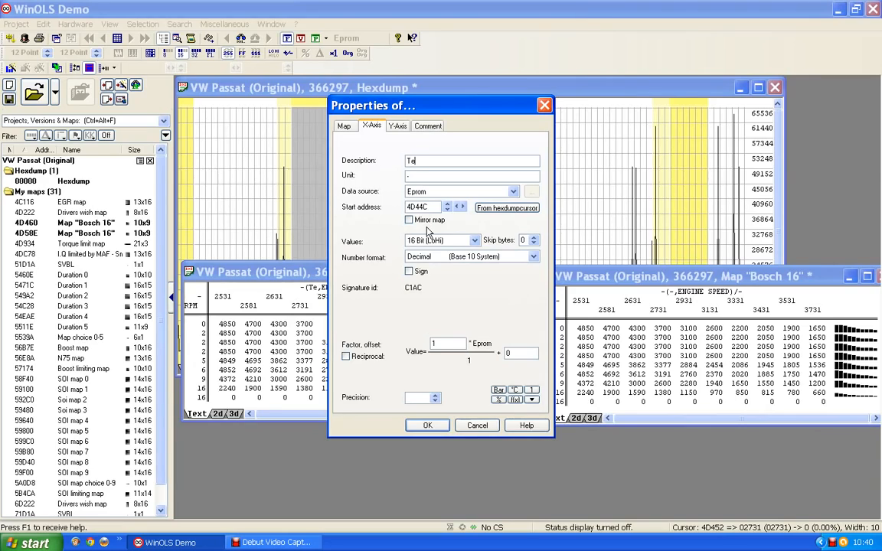
type("mperature")
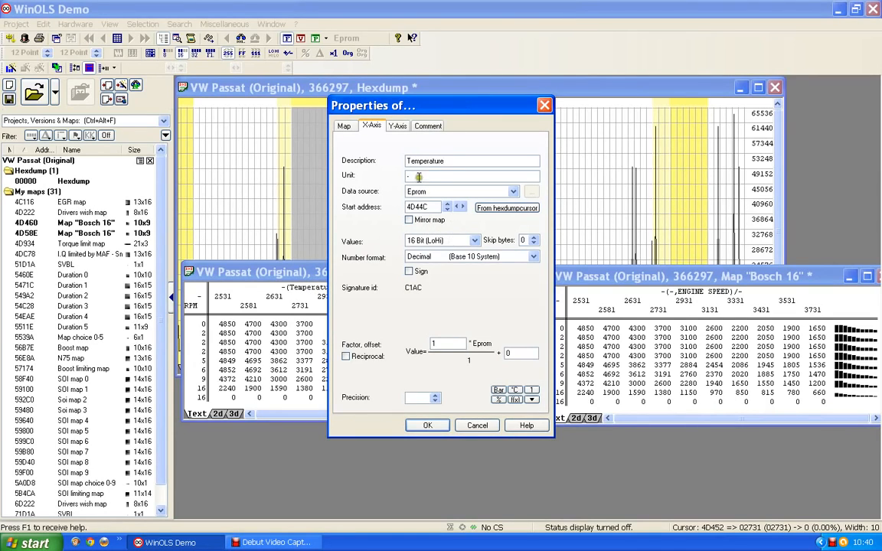
left_click_drag(418, 176, 353, 176)
type("C")
Set the X-axis of map 4D460 to factor 0.1, offset -273.1 and precision 1, and apply the properties.
left_click_drag(446, 344, 364, 344)
type("0")
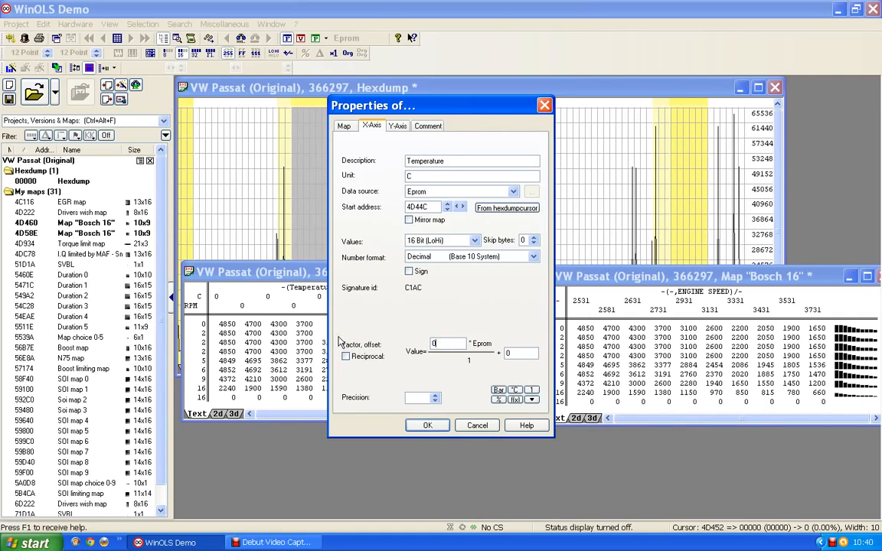
type(".1")
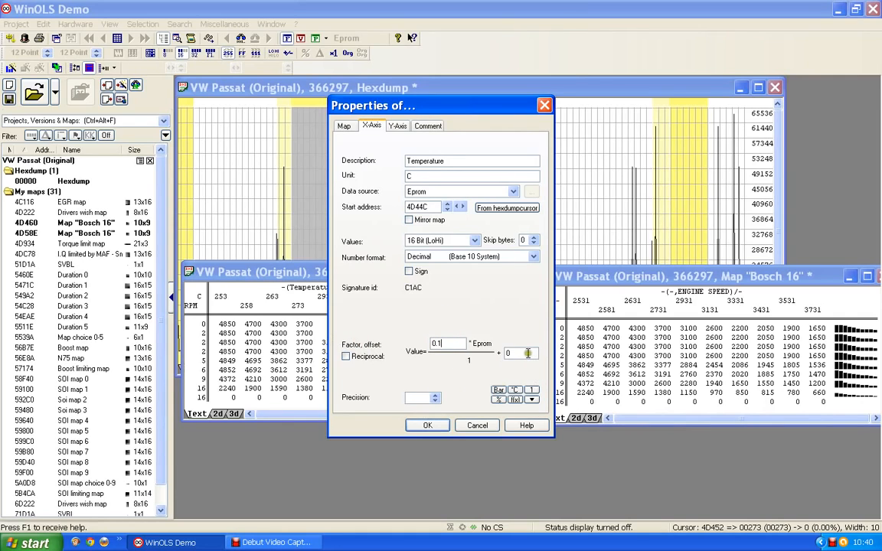
left_click_drag(527, 353, 410, 352)
type("-273.1")
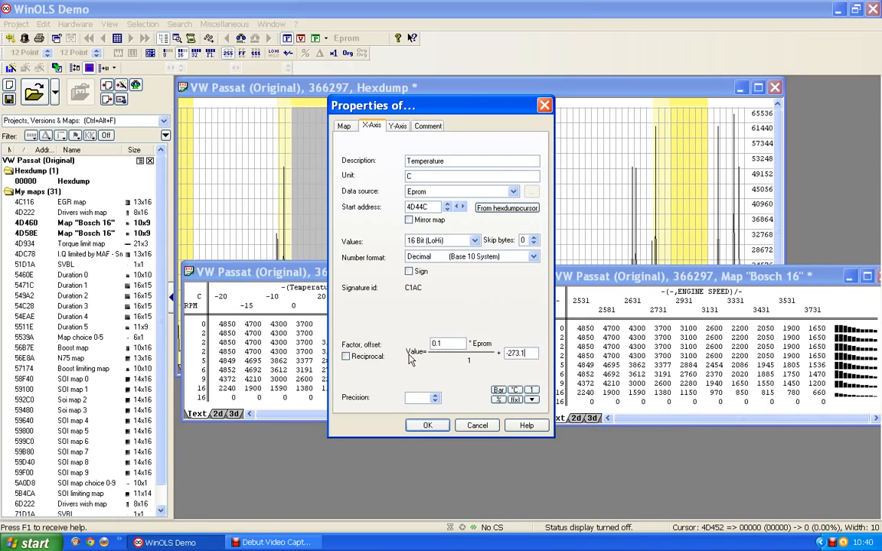
left_click(432, 429)
left_click(435, 398)
left_click(427, 424)
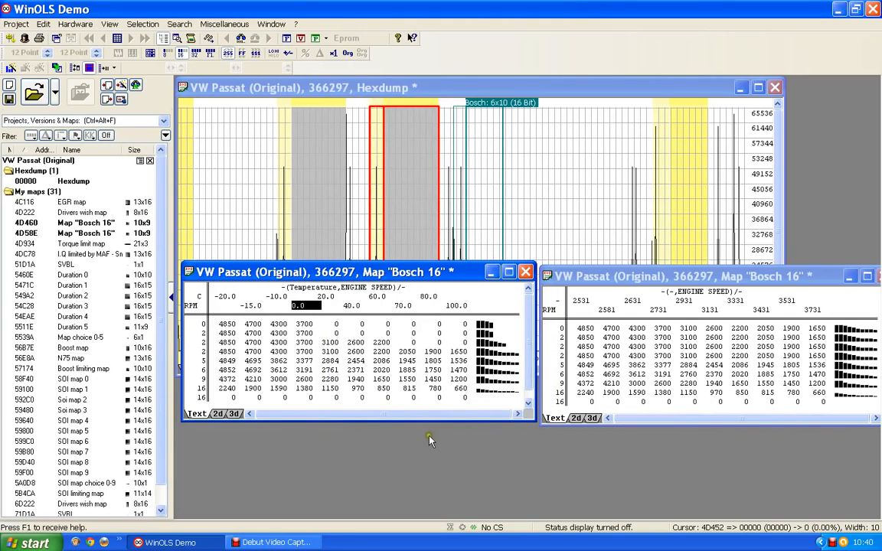
left_click(434, 311)
Describe the X-axis of map 4D58E as Temperature with the unit C.
double_click(672, 310)
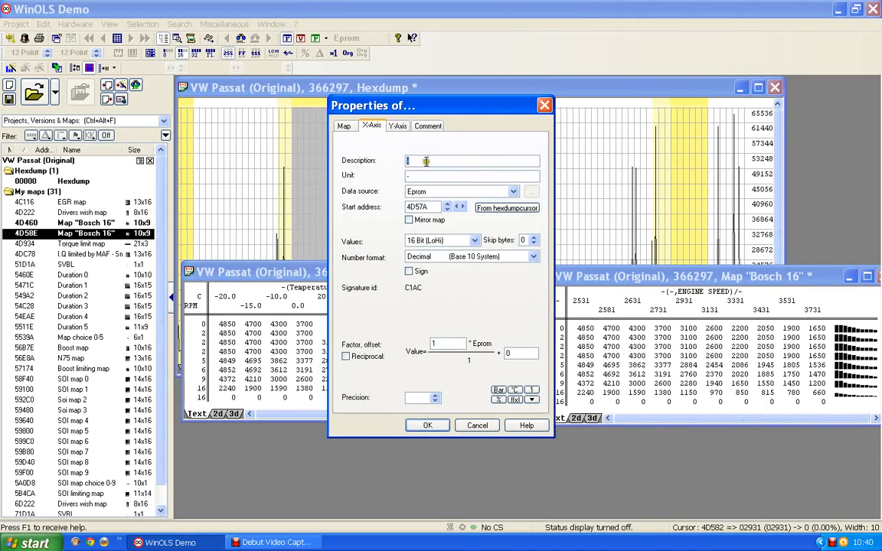
type("Tem")
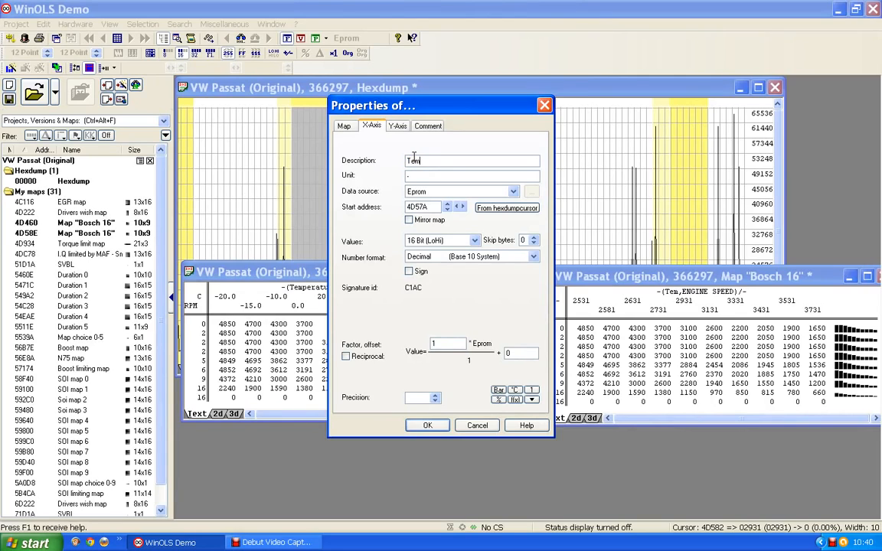
type("perature")
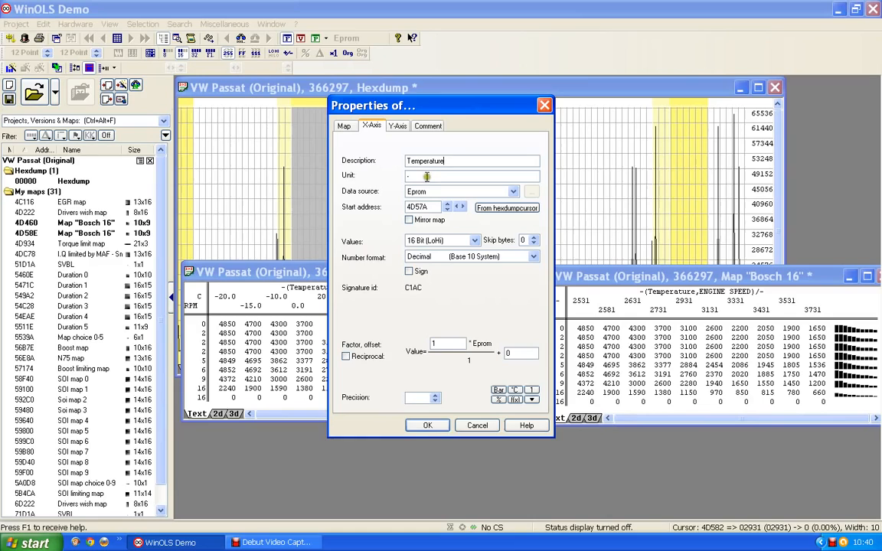
left_click_drag(427, 176, 313, 178)
type("C")
Set the X-axis of map 4D58E to factor 0.1, offset -273.1 and precision 1, and apply the properties.
left_click_drag(441, 344, 369, 344)
type("0.1")
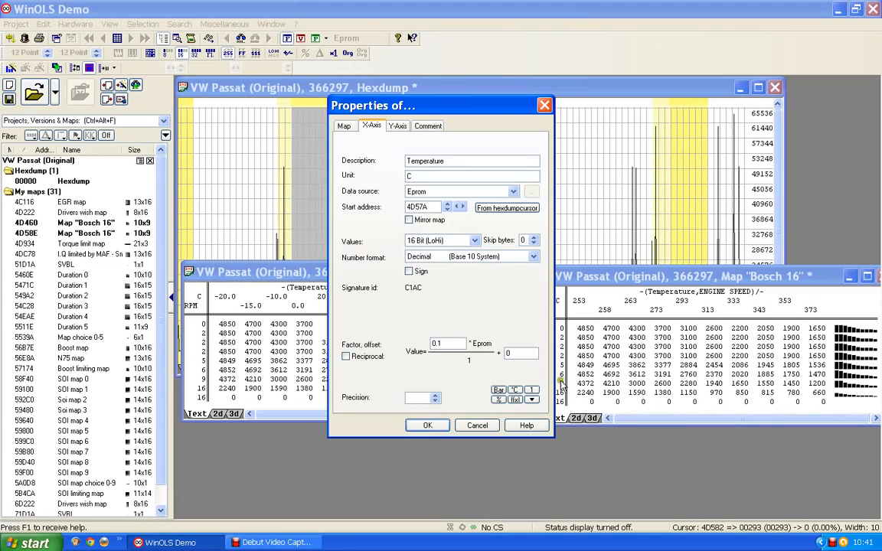
left_click_drag(520, 352, 443, 351)
type("-273.1")
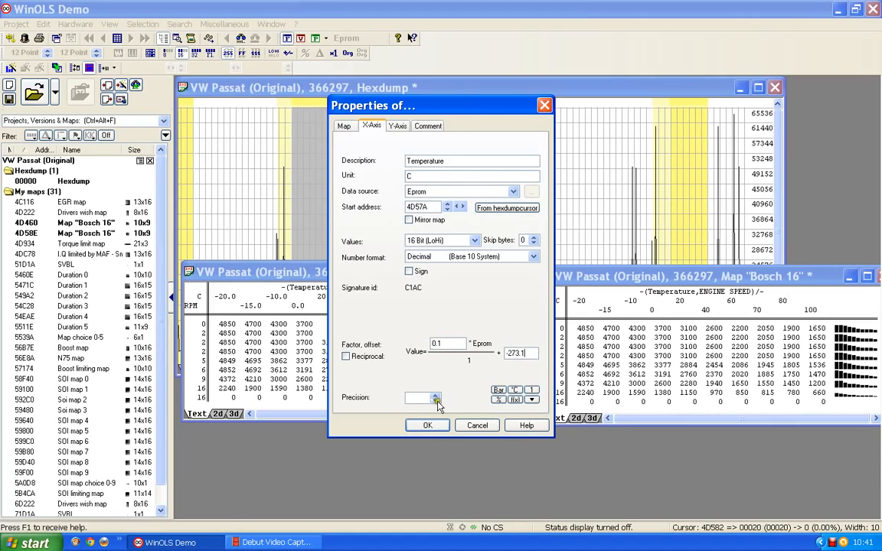
left_click(434, 398)
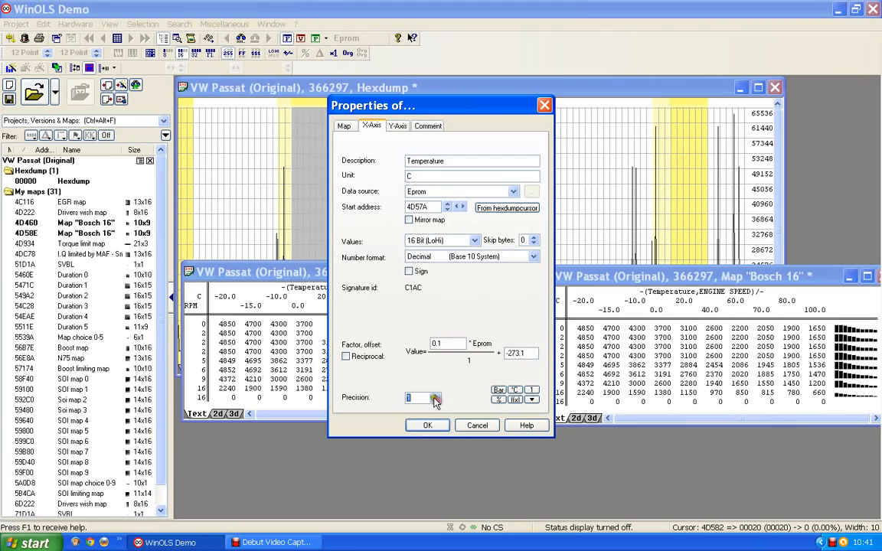
left_click(427, 425)
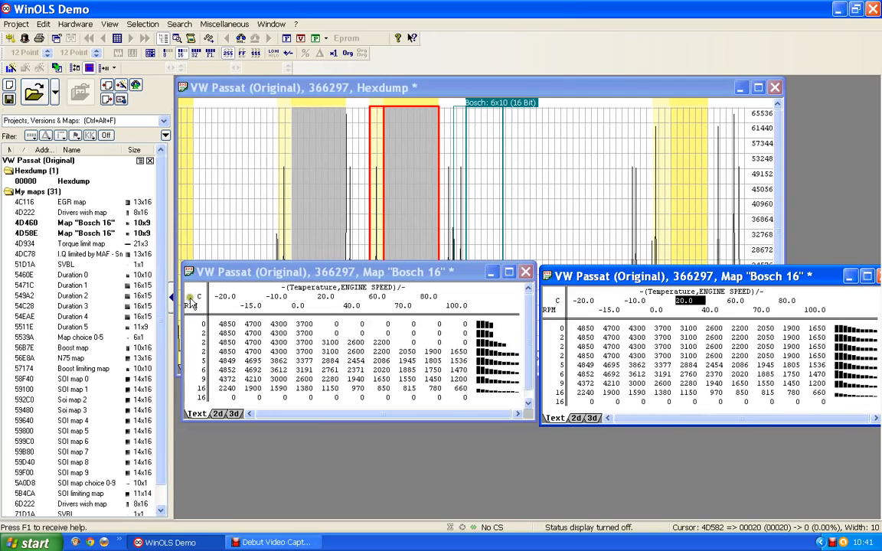
Set the engine speed Y-axis factor of map 4D460 to 1 and apply it.
double_click(198, 353)
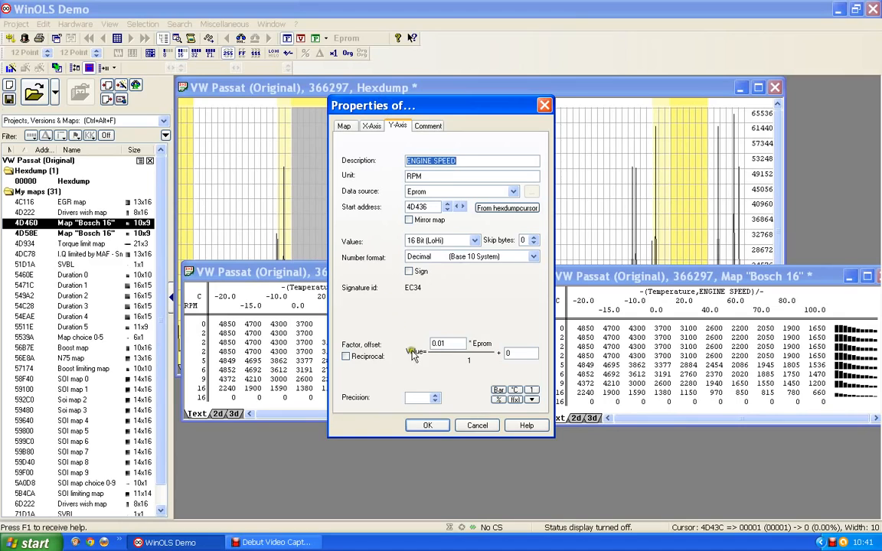
left_click_drag(454, 342, 339, 340)
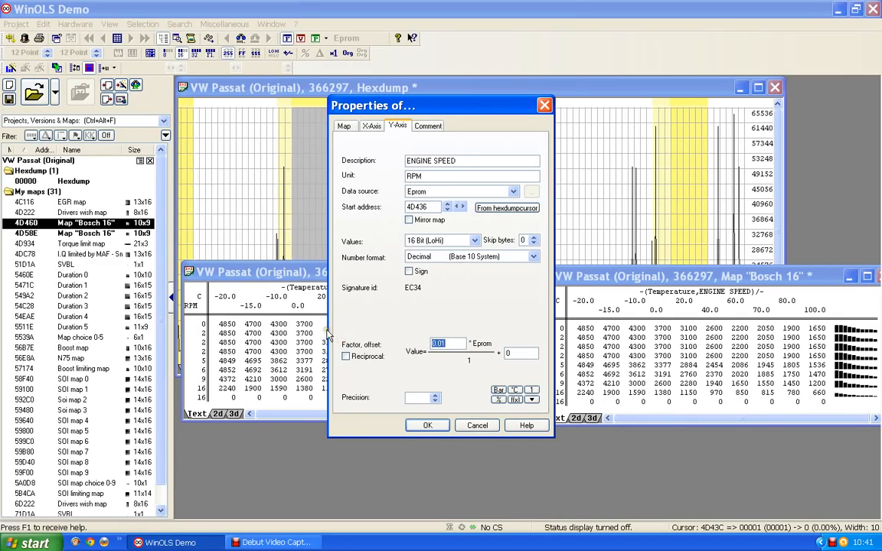
type("1")
left_click(421, 425)
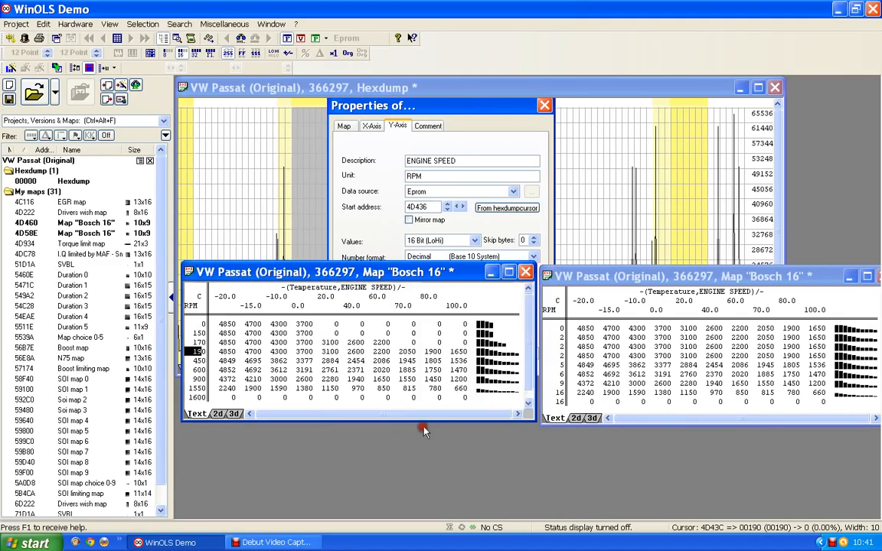
left_click(196, 352)
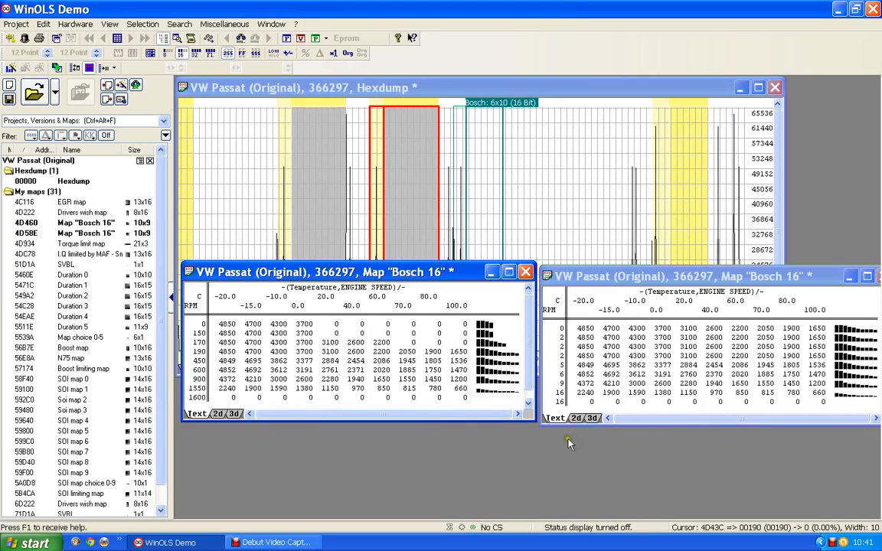
Set the engine speed Y-axis factor of map 4D58E to 1 and apply it.
double_click(559, 367)
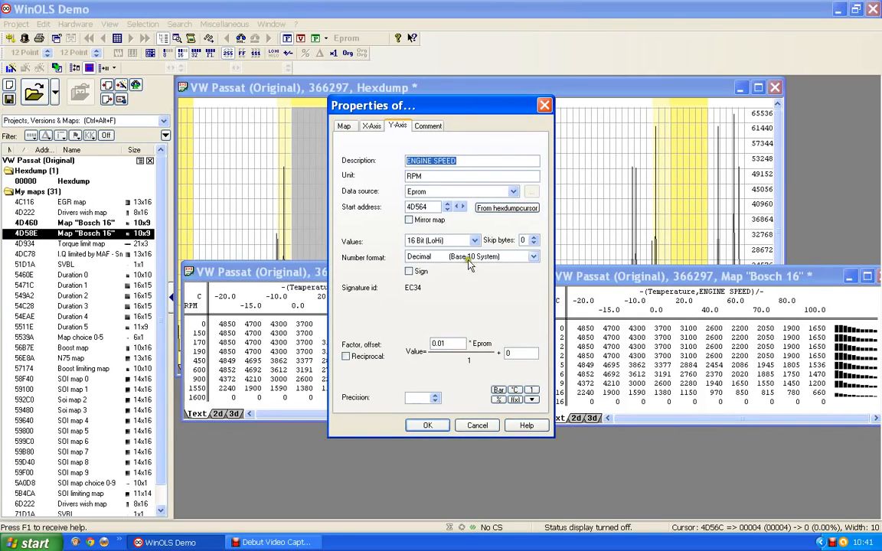
double_click(448, 345)
type("1")
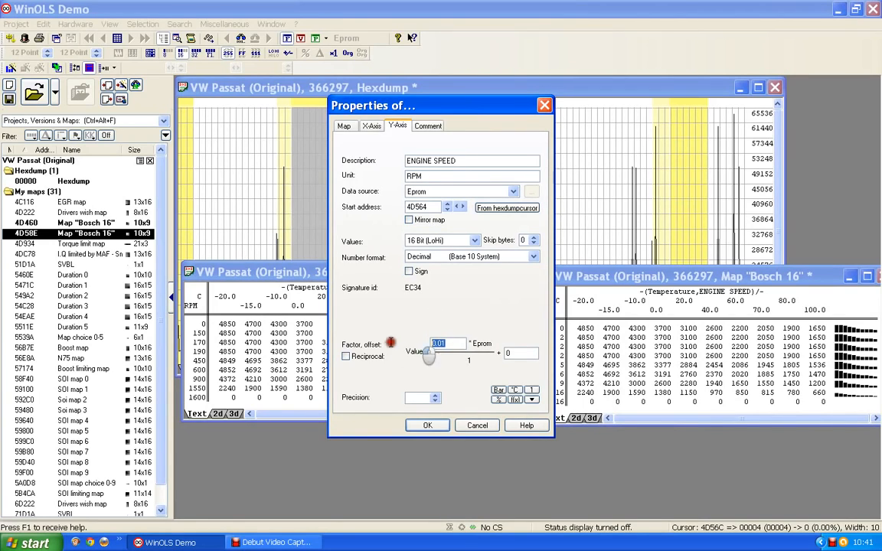
left_click(427, 425)
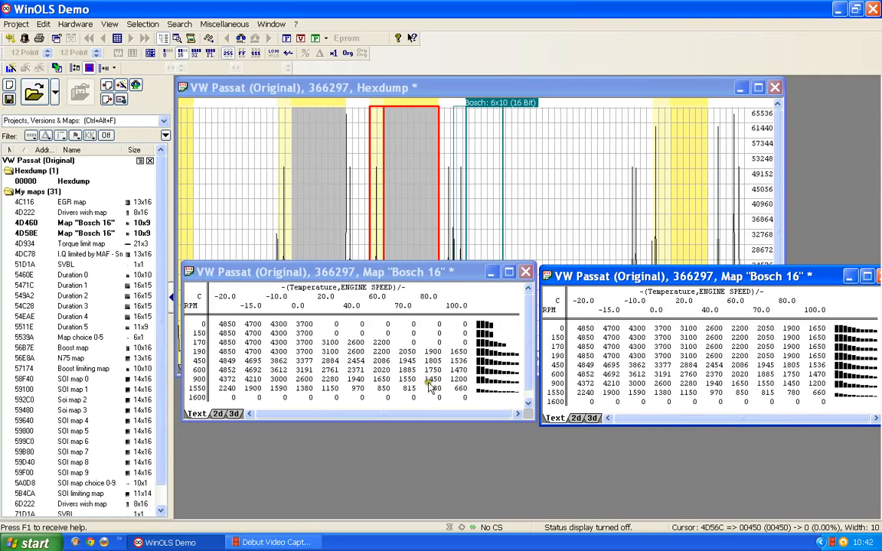
Describe the cell values of map 4D460 as I.Q with the unit mg/stroke.
double_click(253, 354)
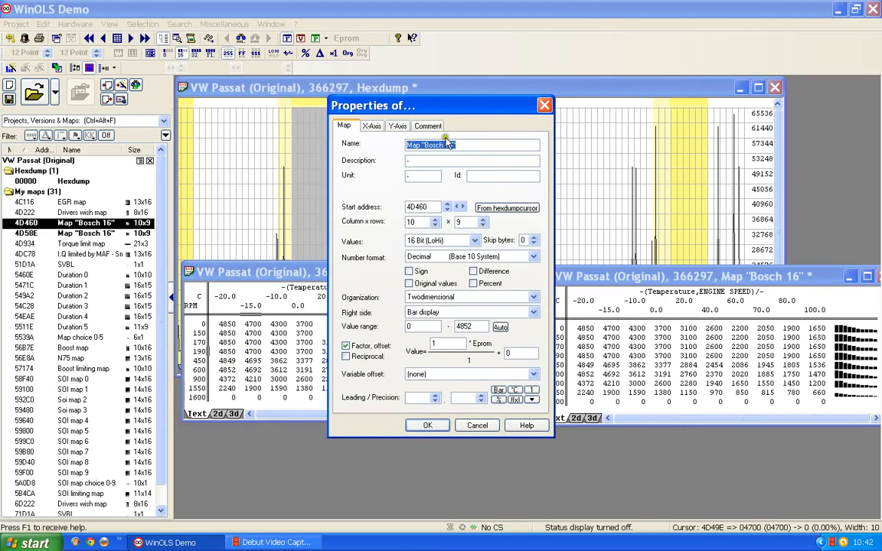
key("Tab")
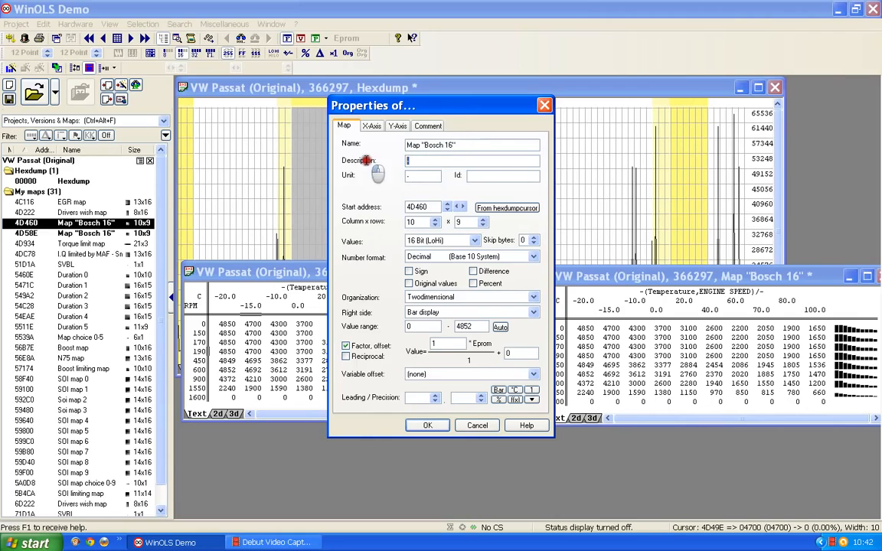
type("I.")
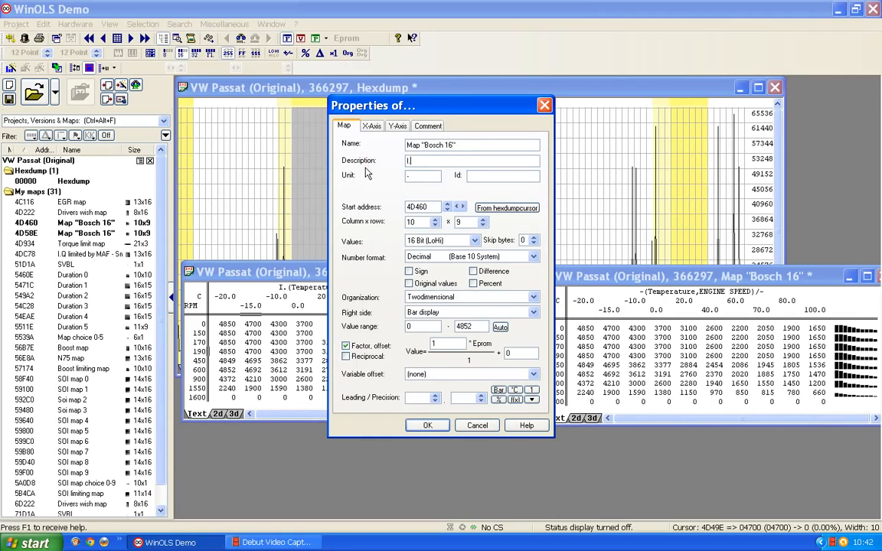
type("Q")
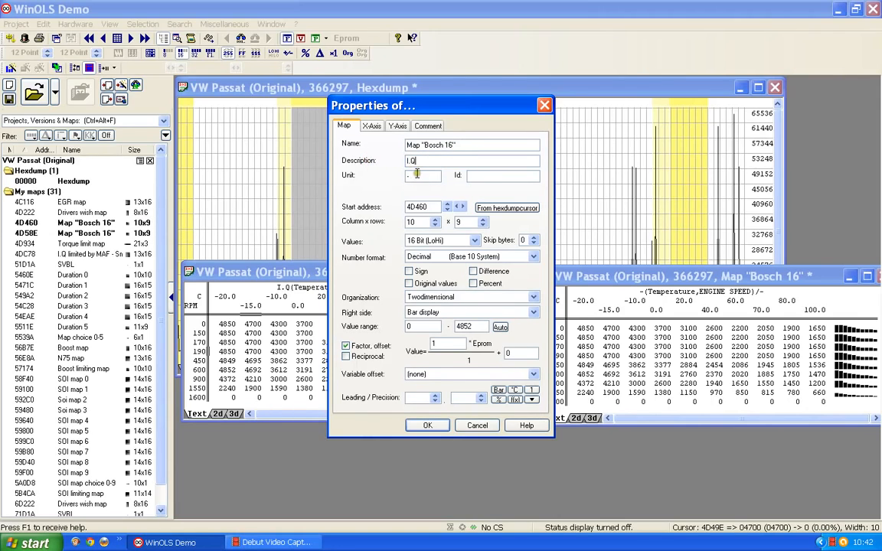
key("Tab")
type("mg")
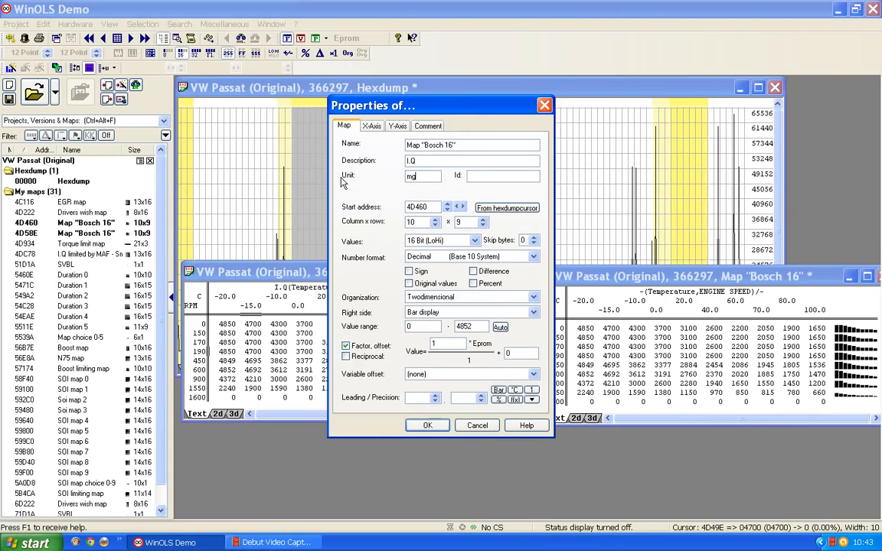
type("/stroke")
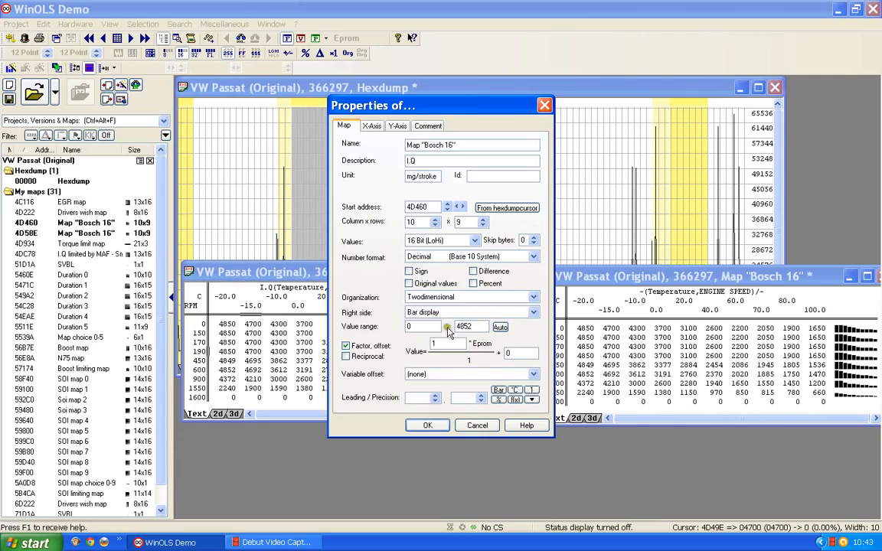
Set the value factor of map 4D460 to 0.01 with precision 1 and apply the properties.
left_click(375, 346)
type("0.1")
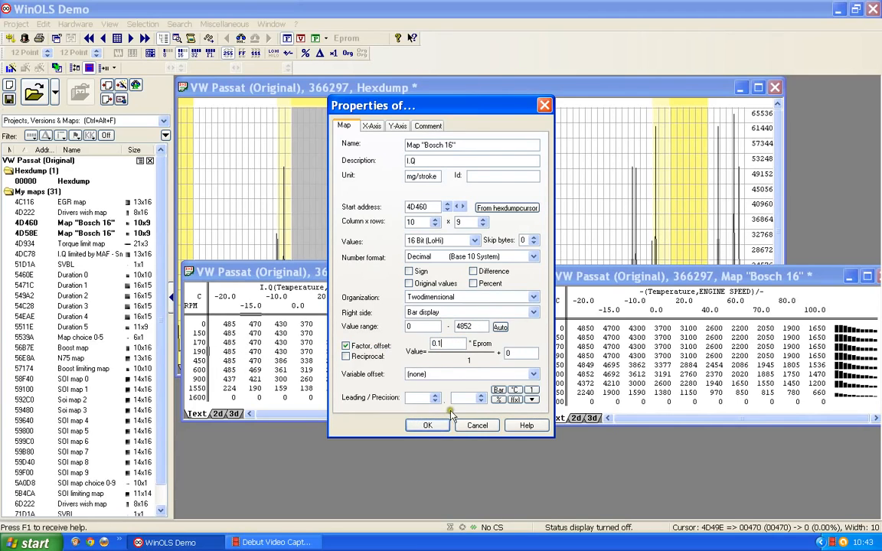
left_click(480, 401)
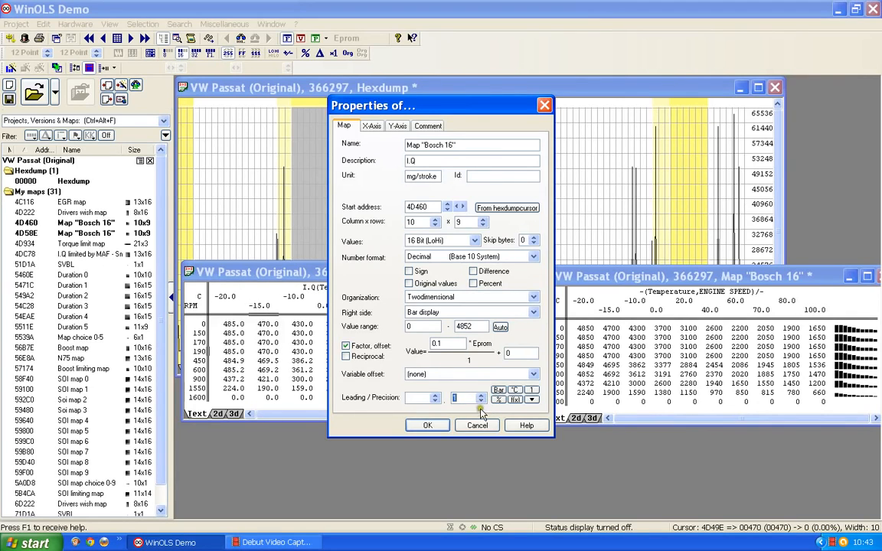
left_click(442, 343)
key("BackSpace")
key("BackSpace")
type(".01")
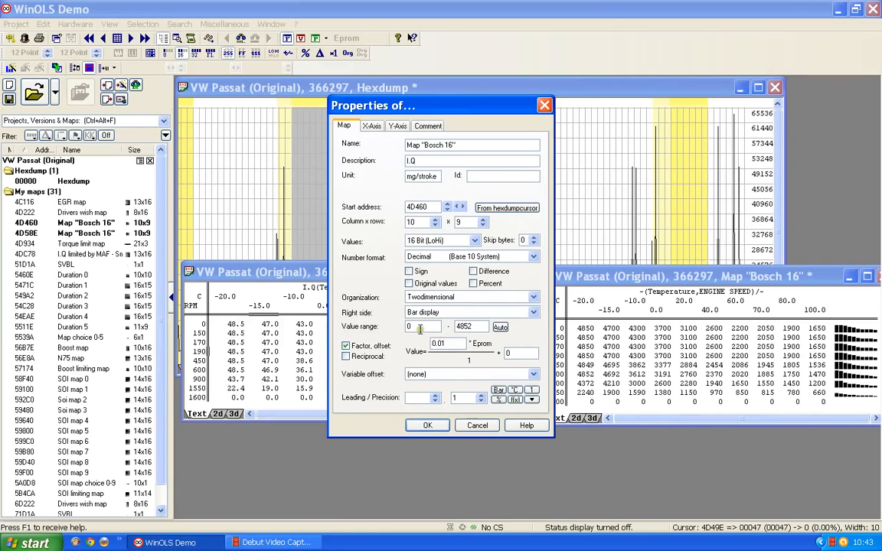
left_click(427, 426)
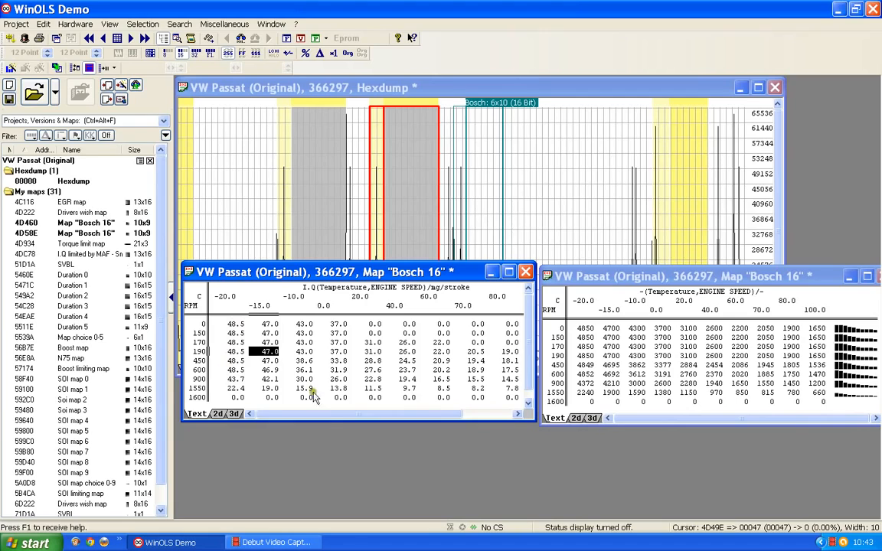
left_click(366, 420)
left_click_drag(367, 420, 465, 418)
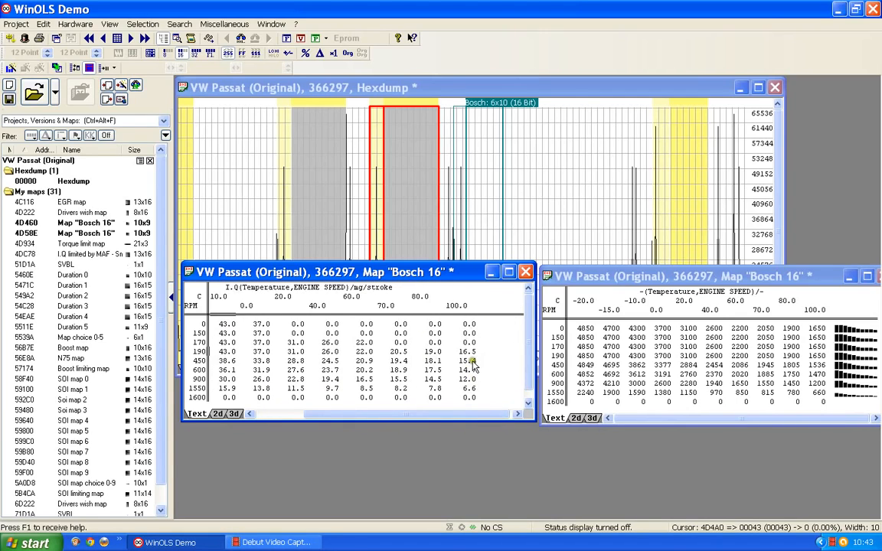
left_click_drag(469, 420, 423, 419)
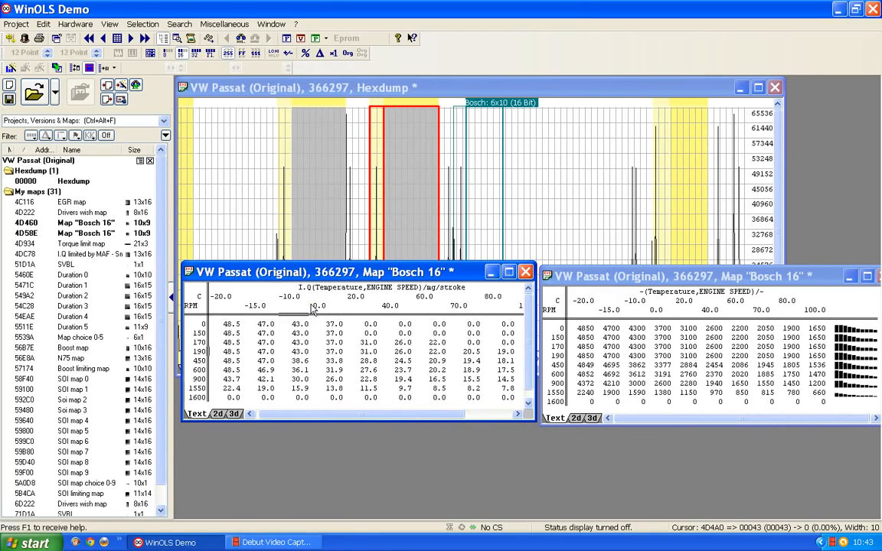
left_click(286, 337)
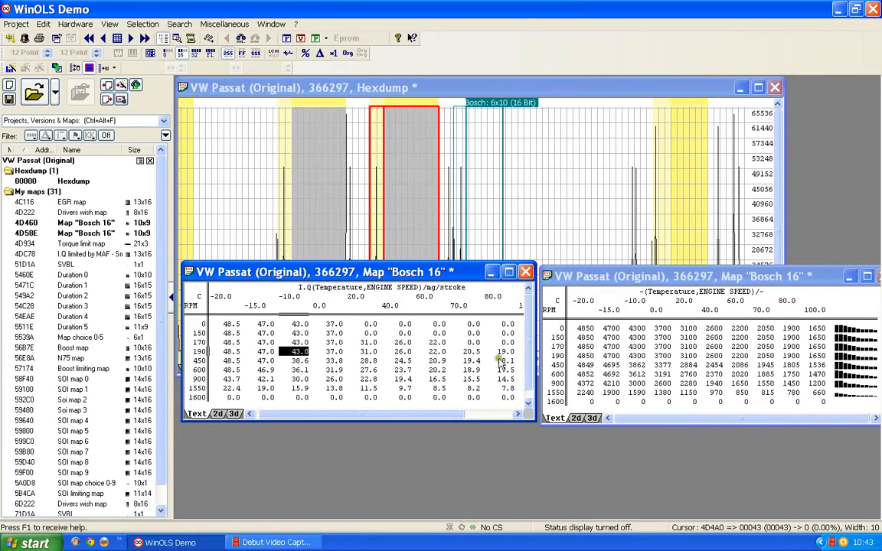
Describe the cell values of map 4D58E as I.Q with the unit mg/stroke.
double_click(699, 355)
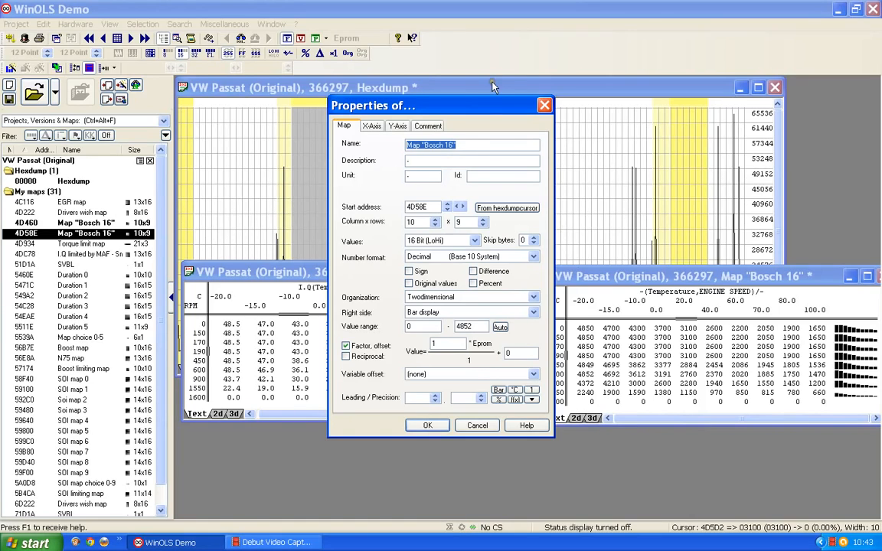
left_click(477, 146)
left_click_drag(431, 160, 365, 163)
left_click(380, 203)
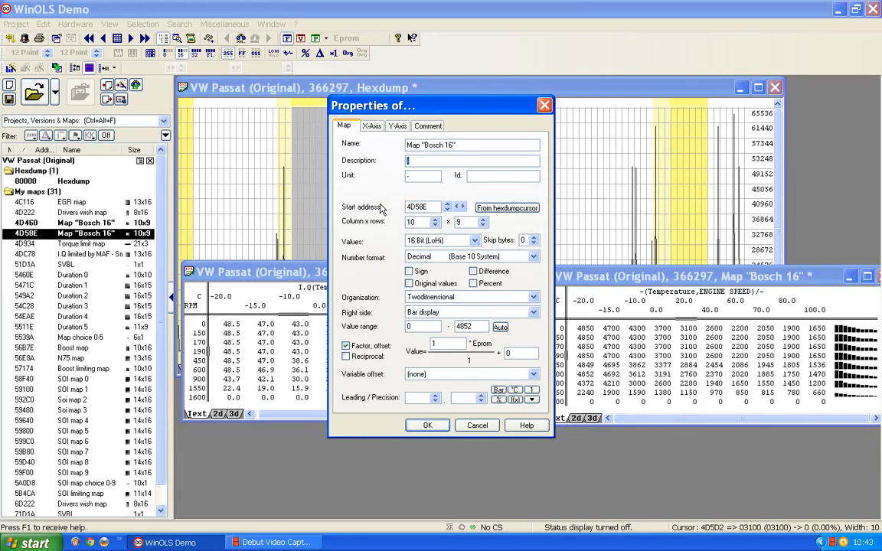
type("I.Q")
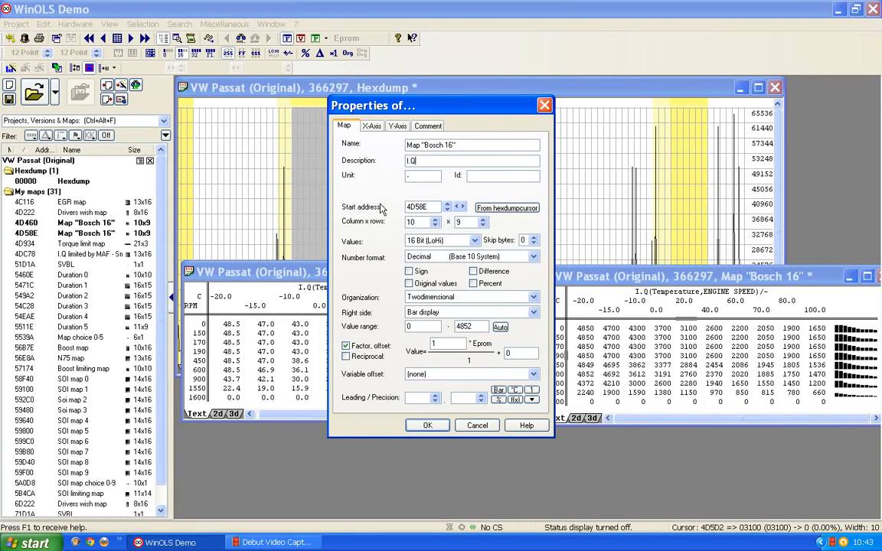
left_click_drag(422, 178, 376, 177)
type("mg/")
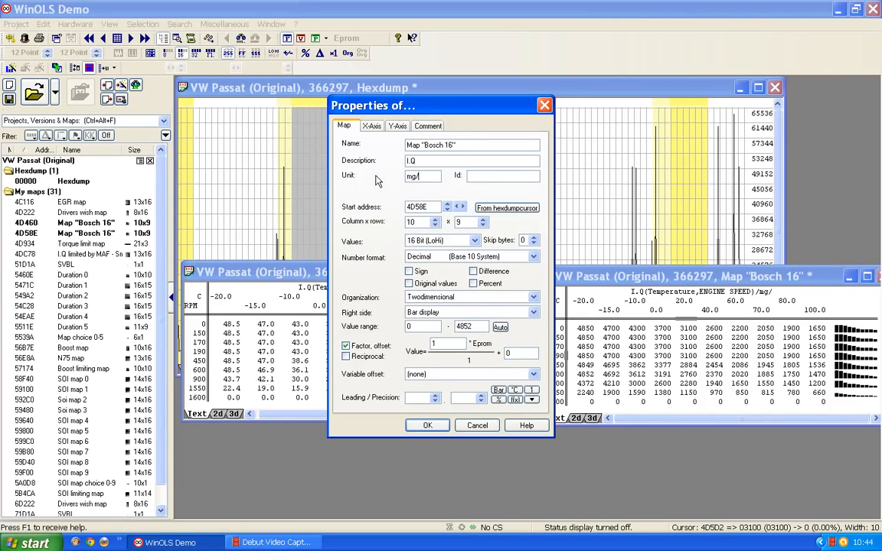
type("stroke")
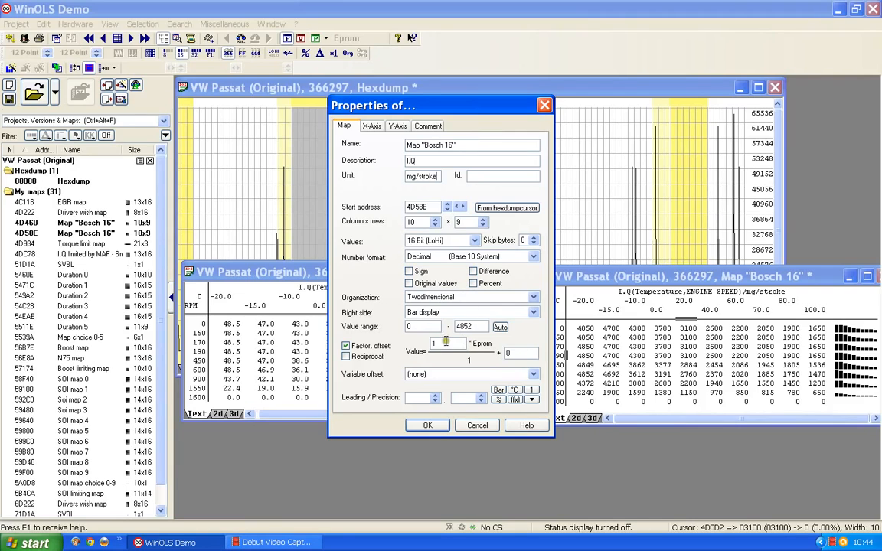
Set the value factor of map 4D58E to 0.01 with precision 2 and apply the properties.
left_click_drag(447, 343, 316, 338)
type("0.0")
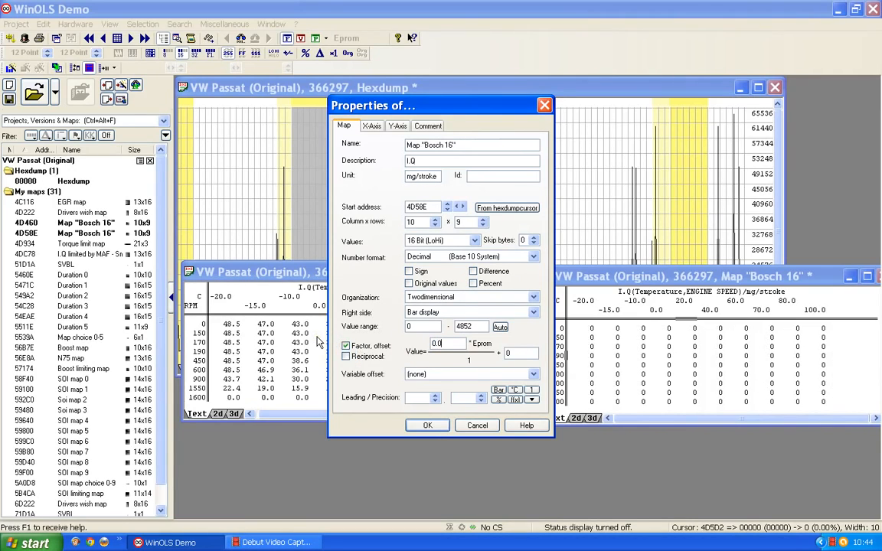
type("1")
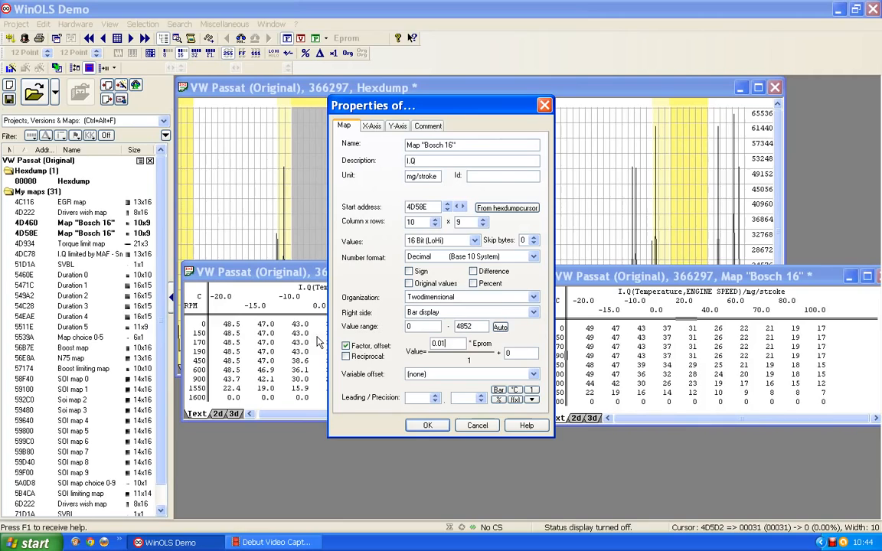
left_click(480, 397)
left_click(480, 396)
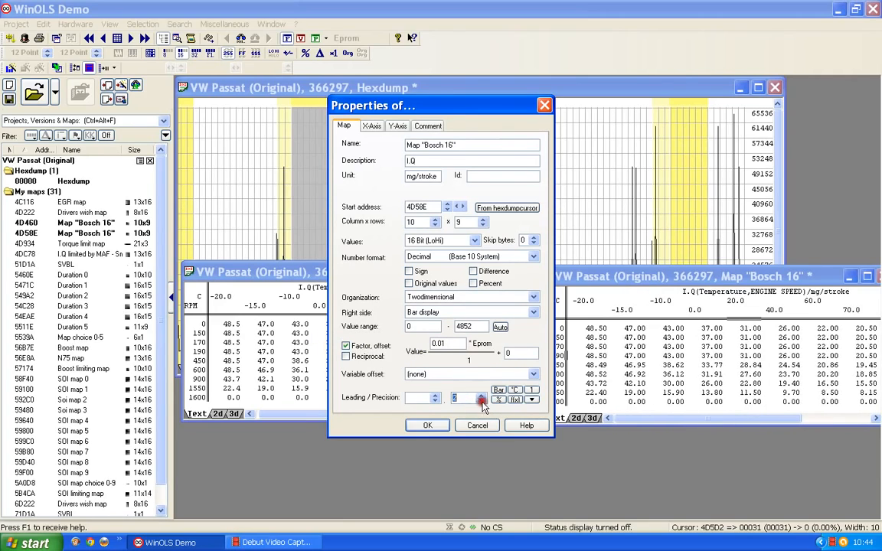
left_click(435, 424)
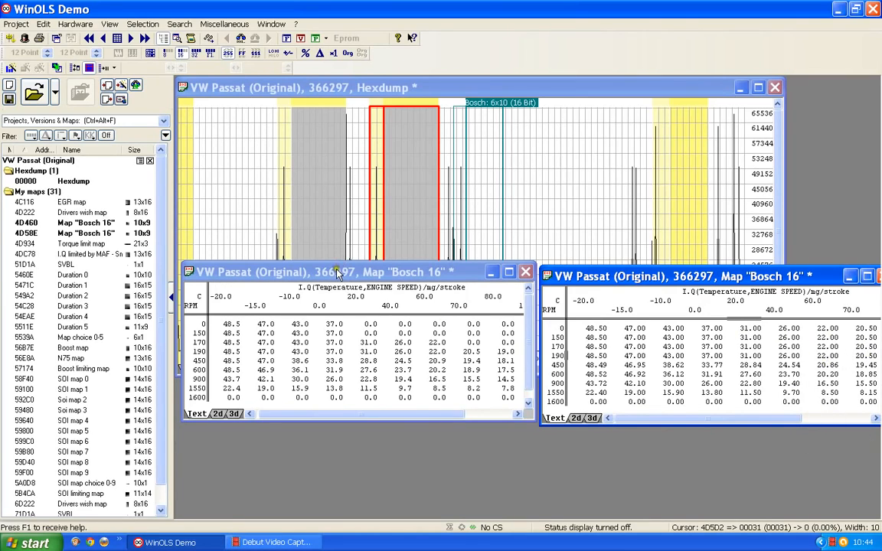
Reposition the windows of maps 4D460 and 4D58E side by side for comparison.
left_click_drag(336, 272, 325, 268)
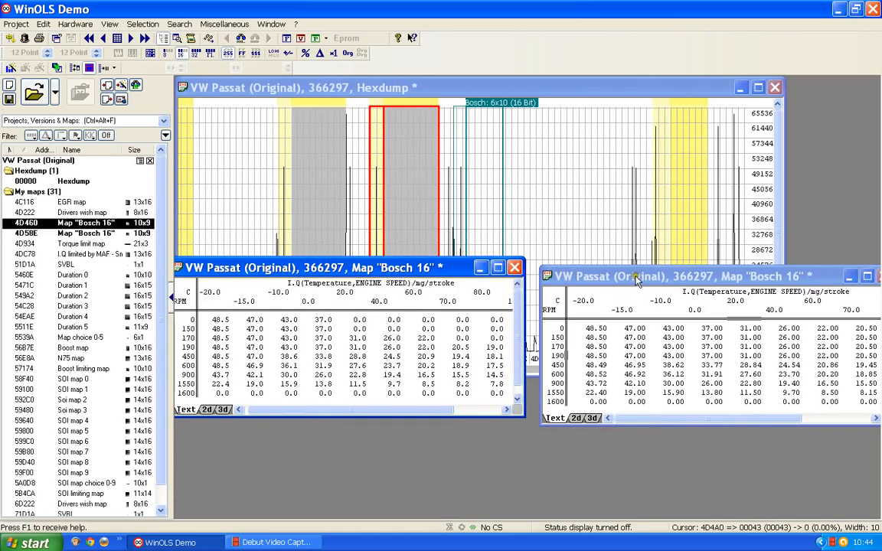
left_click(574, 275)
left_click_drag(626, 276, 615, 269)
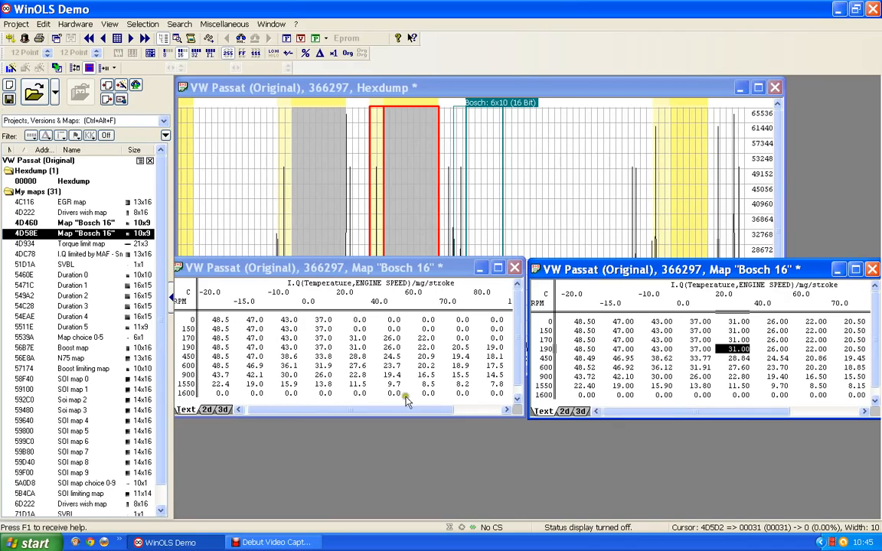
Rename map 4D460 as "Engine Start map basic" and apply the properties.
double_click(333, 345)
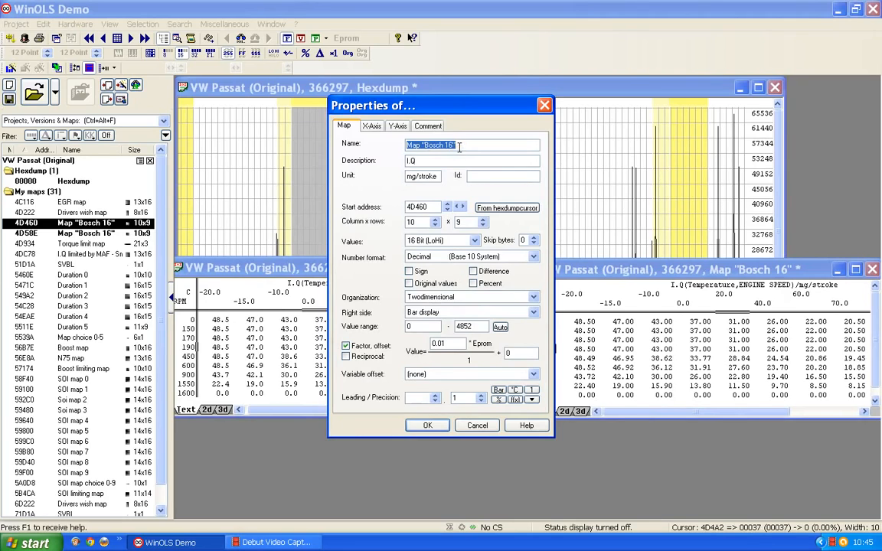
type("Start map")
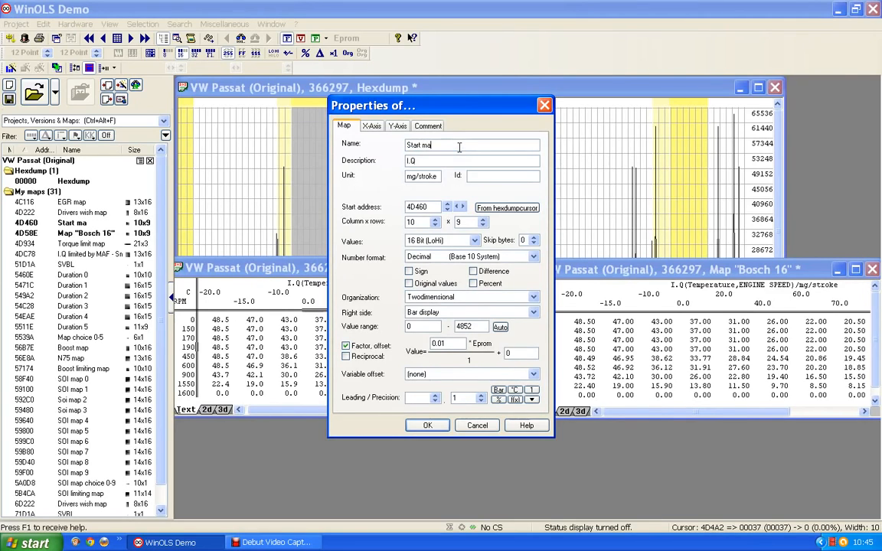
left_click(406, 145)
type("Engine")
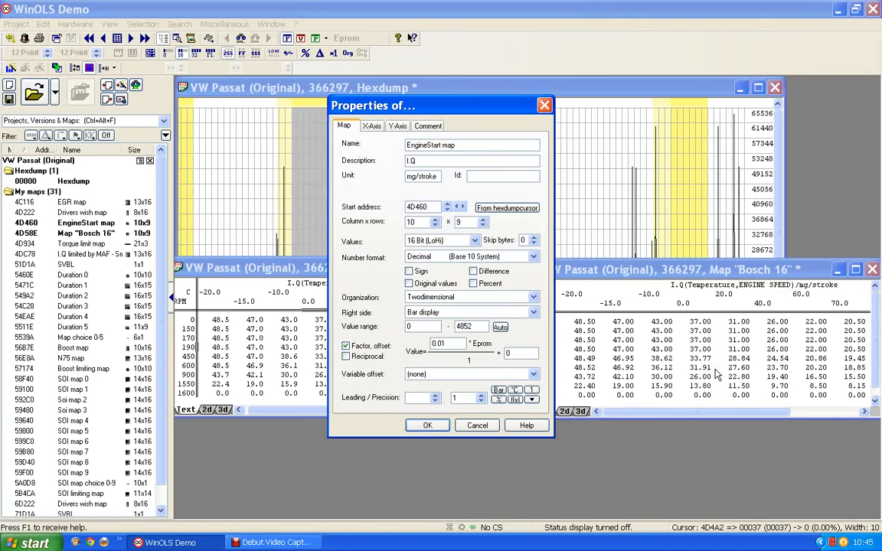
left_click(466, 144)
type("bas")
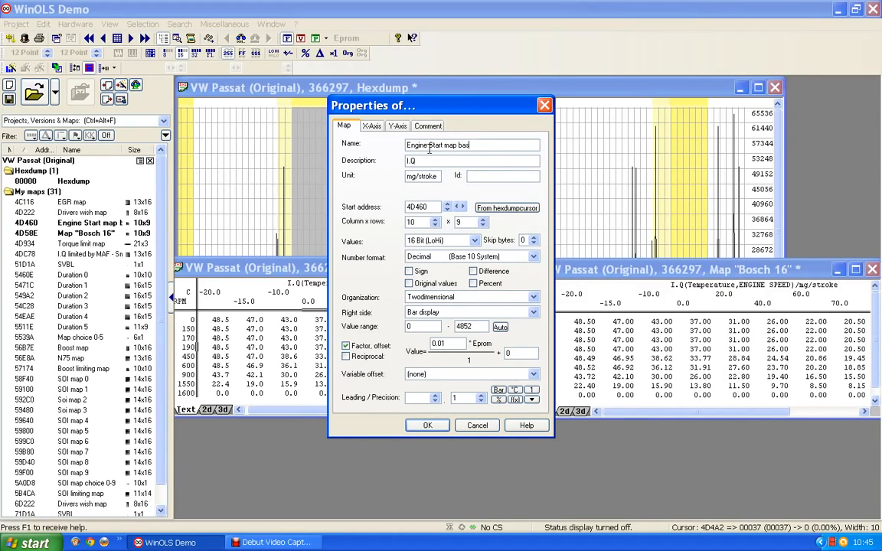
type("ic")
left_click(439, 426)
Rename map 4D58E as "Engine start map (alternator?)" and apply the properties.
double_click(659, 355)
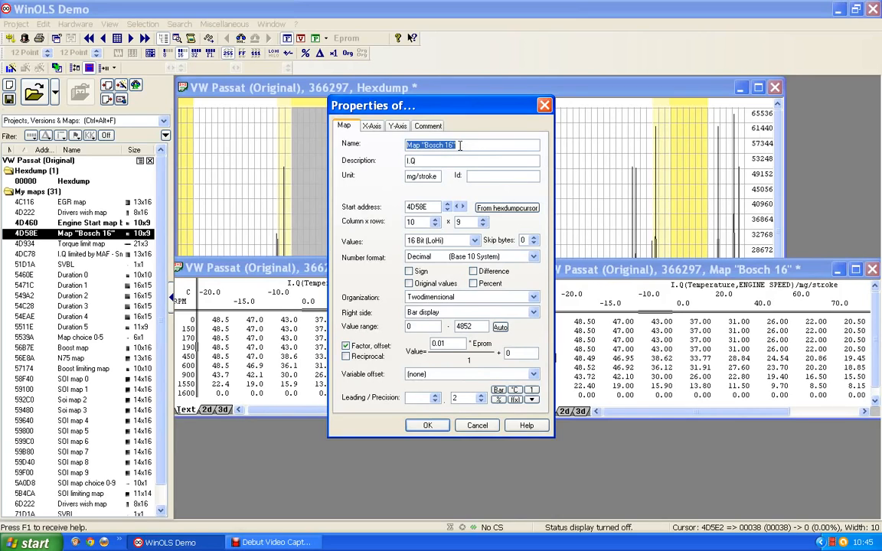
type("Engine start map (")
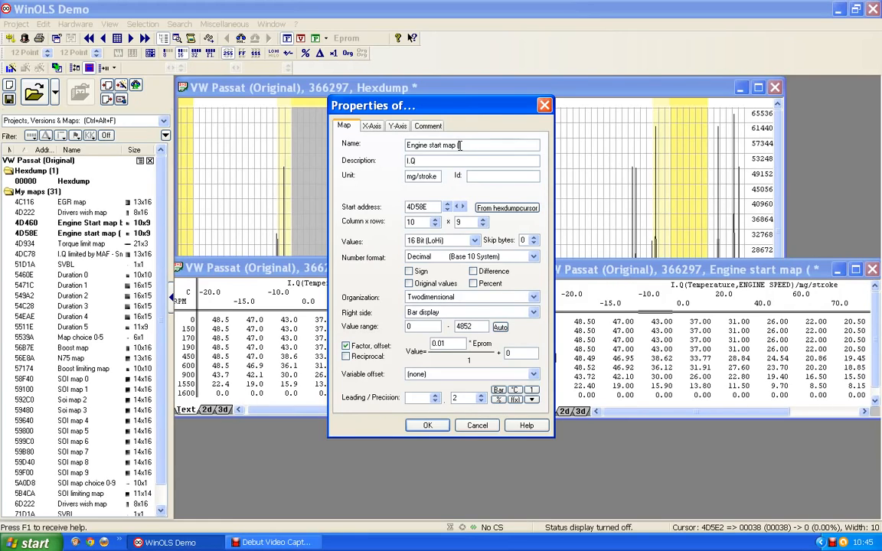
type("alternator?)")
left_click(431, 425)
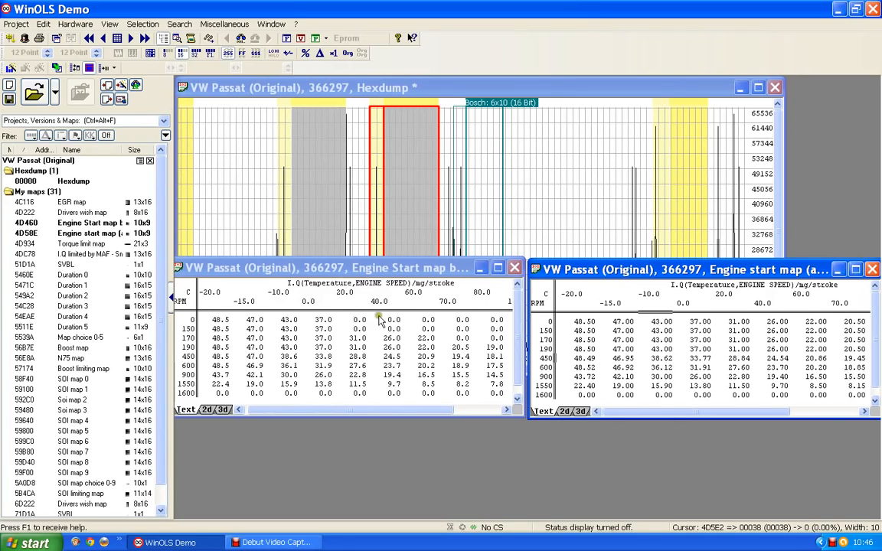
Close both engine start map windows and open the potential Bosch 6x10 map from the hexdump.
left_click(514, 268)
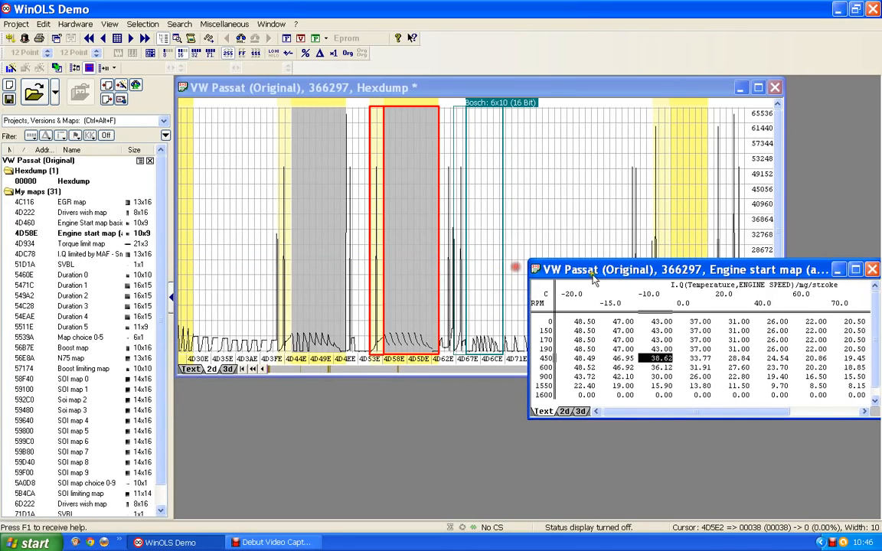
left_click(872, 270)
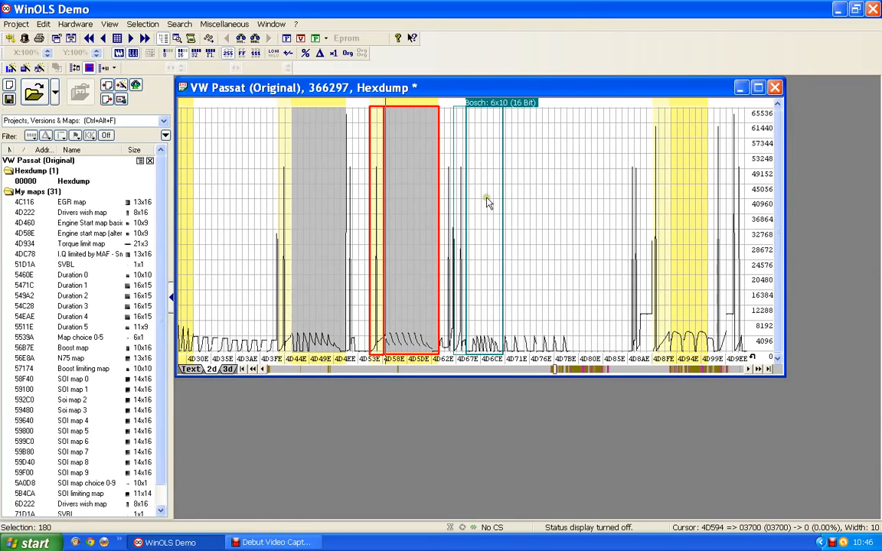
left_click(496, 103)
double_click(496, 103)
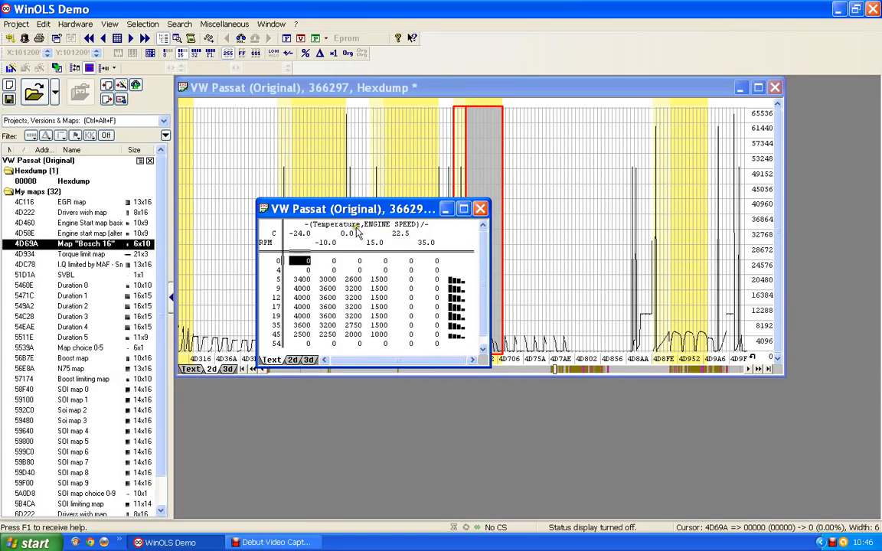
Set the engine speed Y-axis factor of the 6x10 map 4D69A to 1 and apply it.
left_click(272, 297)
double_click(273, 299)
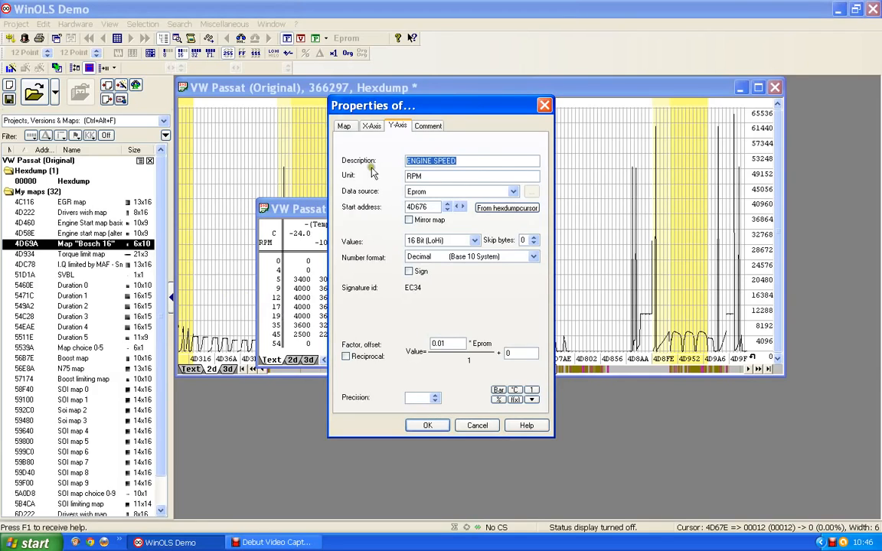
double_click(438, 343)
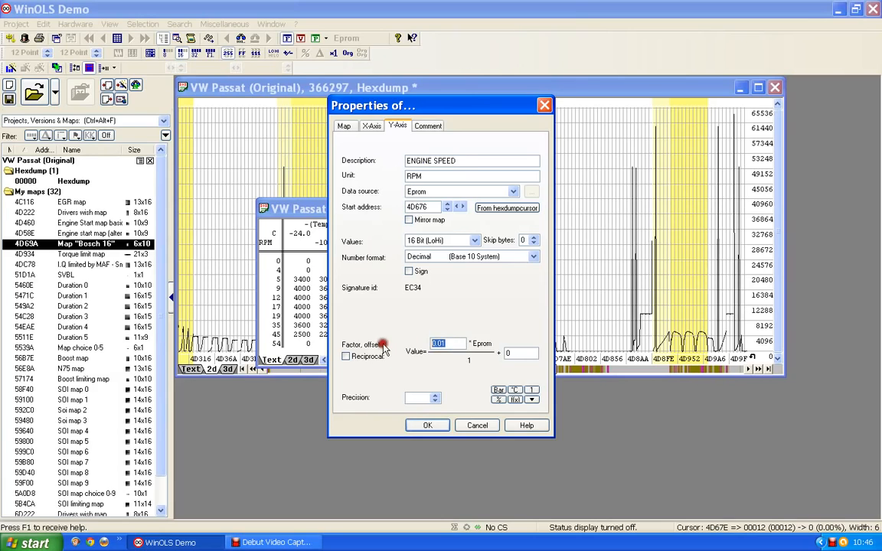
type("1")
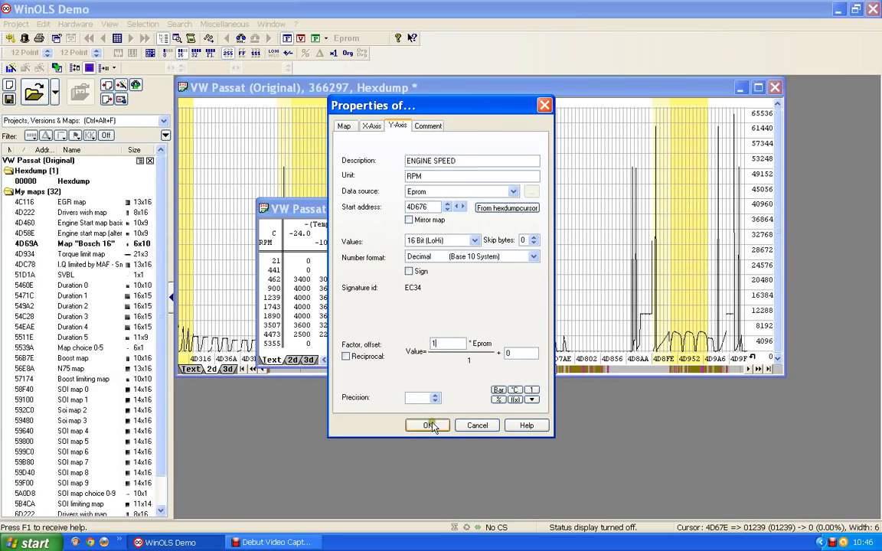
left_click(427, 425)
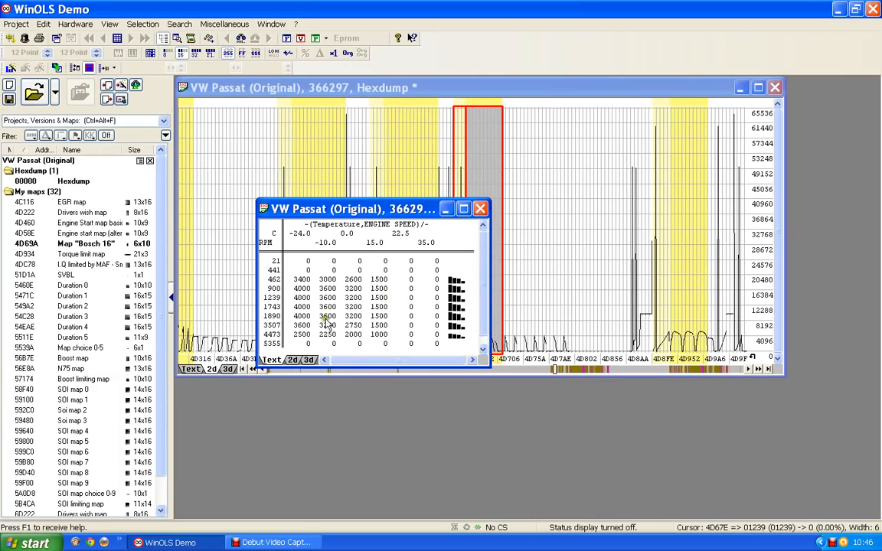
left_click(272, 298)
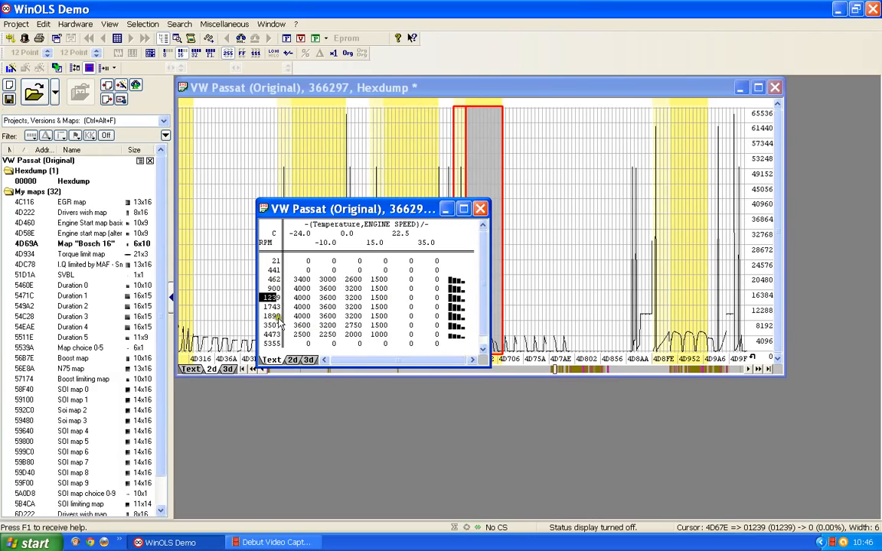
Set the 6x10 map 4D69A's description to "I.Q" and its unit to "mg/stroke" in the map properties.
double_click(333, 309)
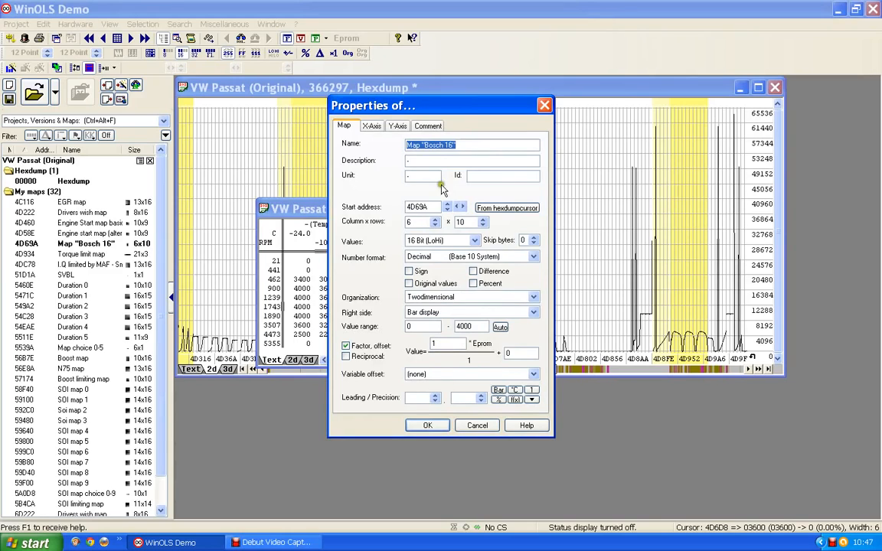
left_click_drag(418, 161, 330, 159)
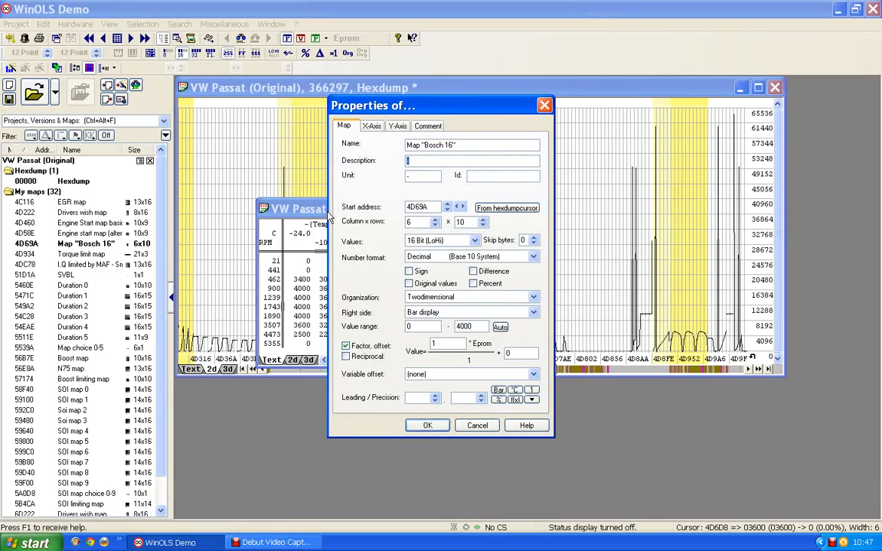
type("I.Q")
key("Tab")
type("mg/stroke")
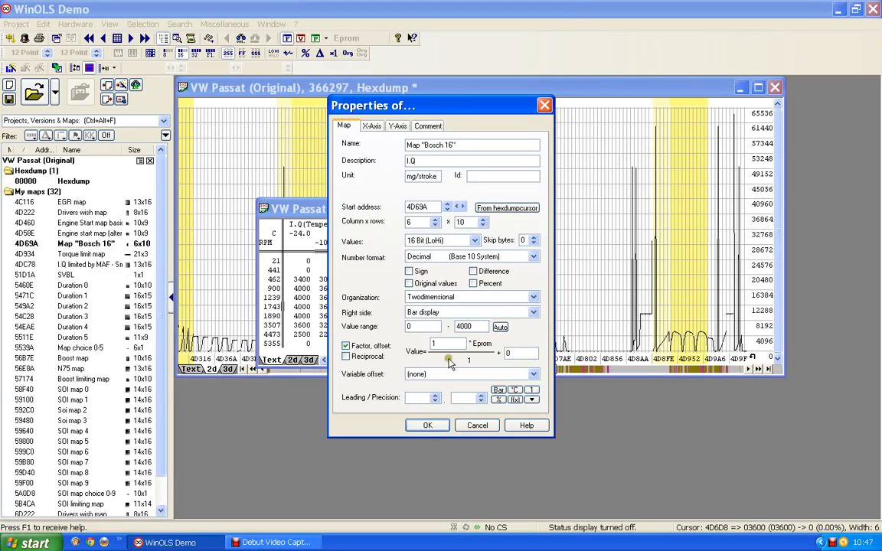
Set the map's value factor to 0.01 and its precision to 1, and apply the properties.
left_click_drag(447, 342, 406, 342)
type("0.01")
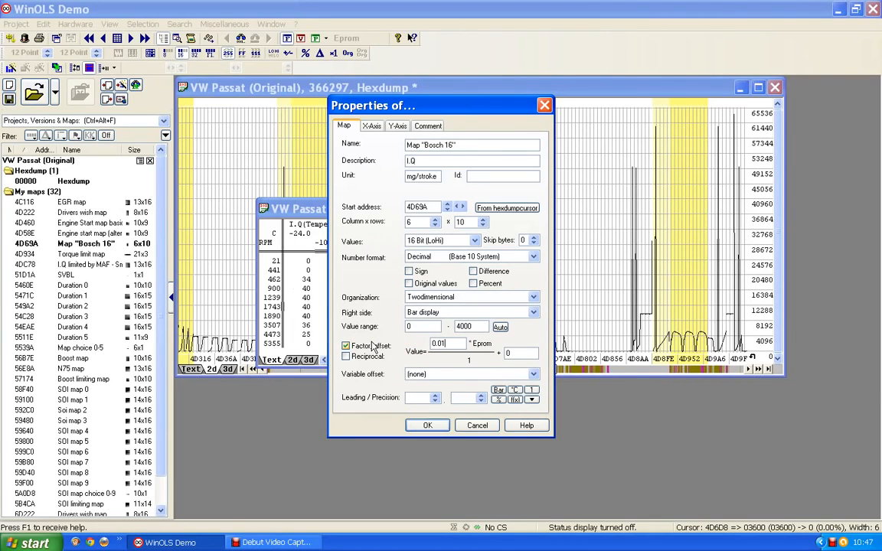
left_click(480, 397)
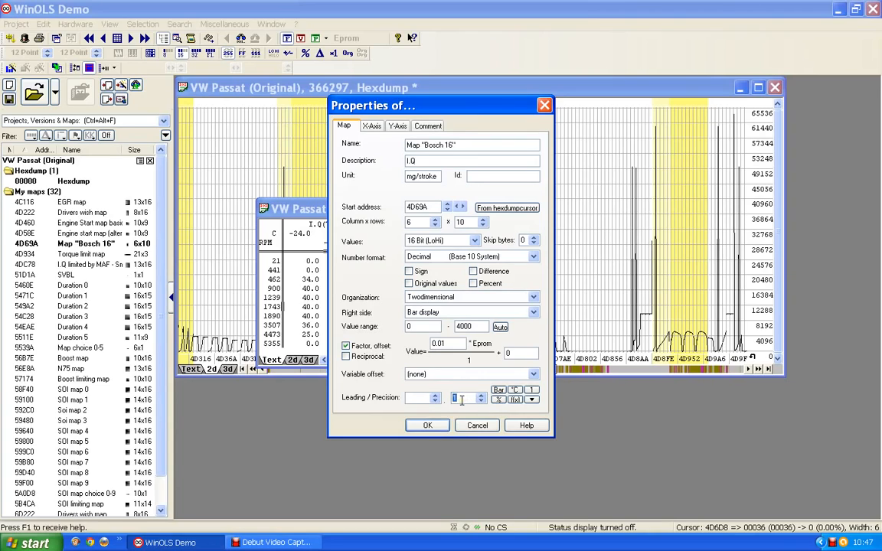
left_click(429, 429)
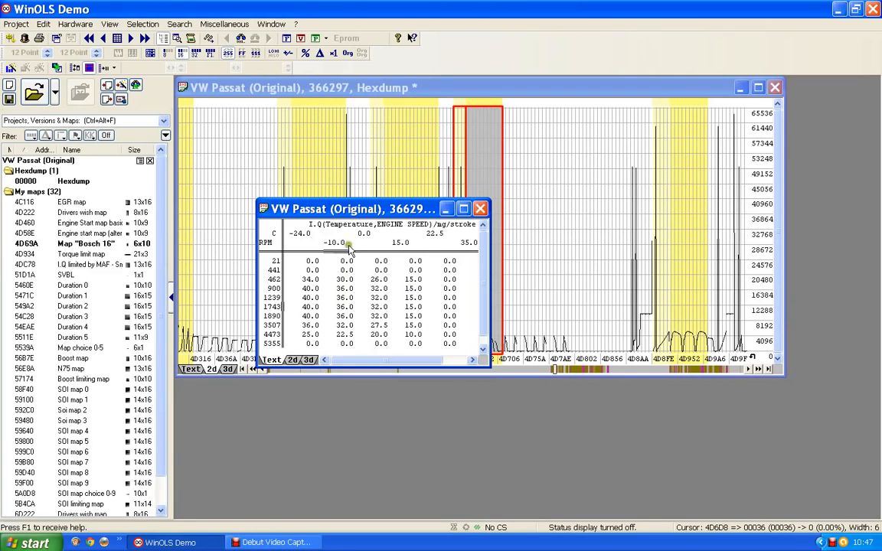
Rename map 4D69A as "Full load increase map" and apply the properties.
double_click(367, 298)
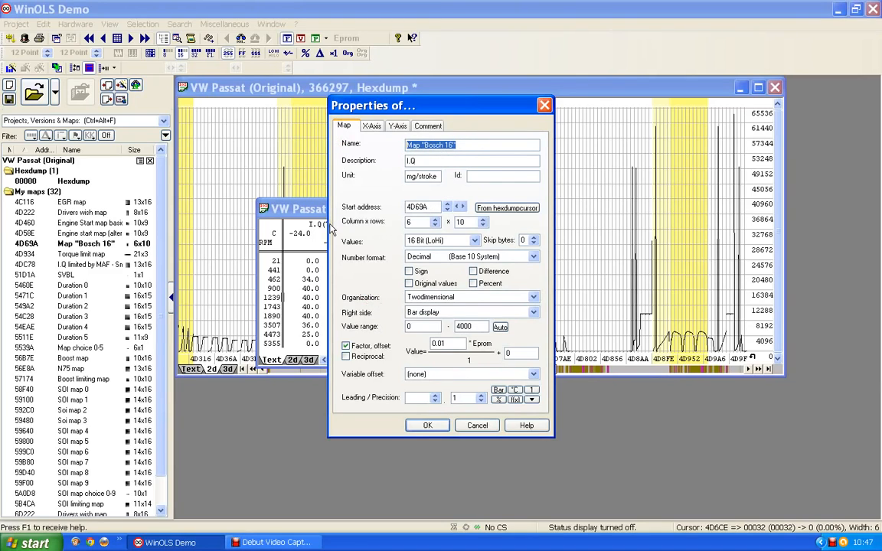
type("Full l")
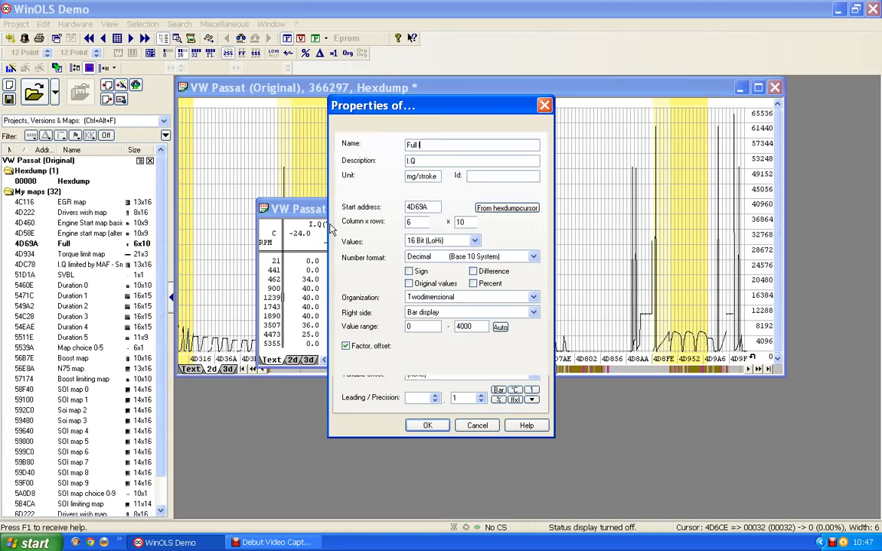
type("oad increase")
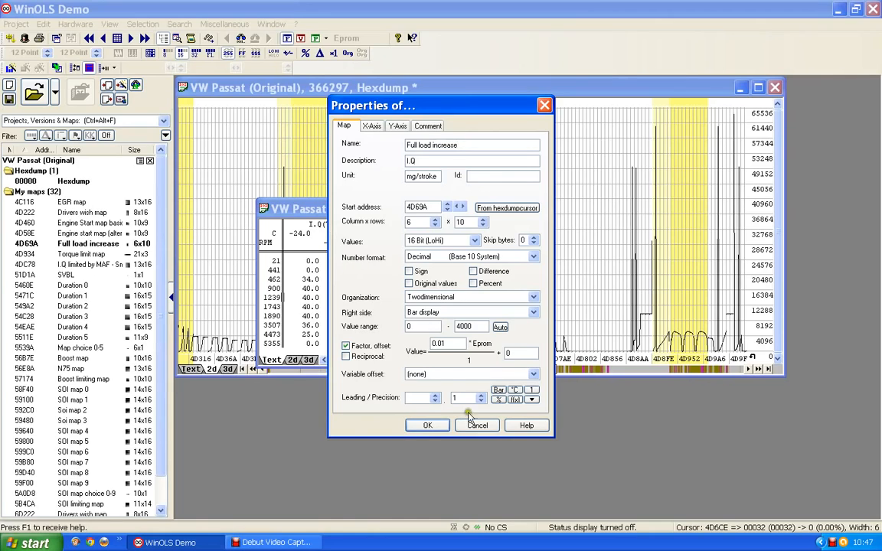
left_click(431, 428)
type("ap")
left_click(419, 430)
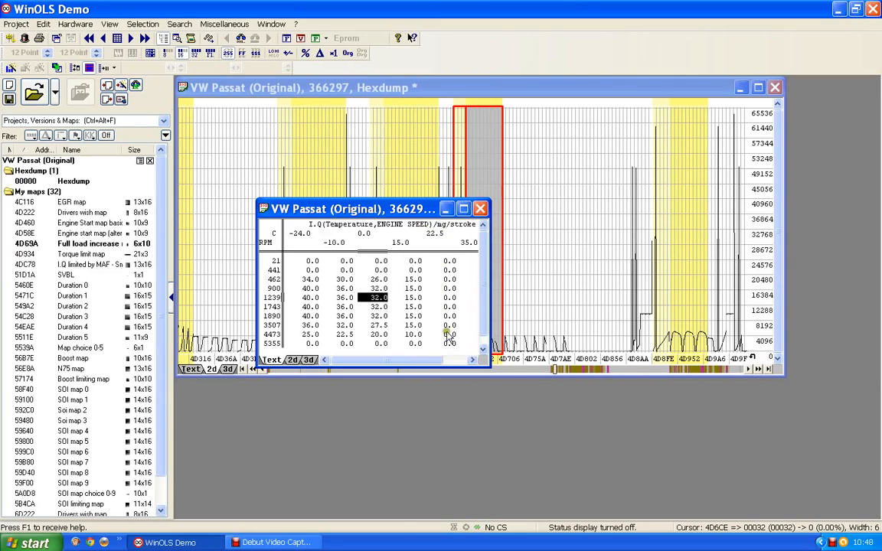
Close the full load increase map window and clear the map selection in the hexdump.
mouse_move(439, 361)
left_mouse_down()
mouse_move(486, 363)
mouse_move(433, 364)
left_mouse_up()
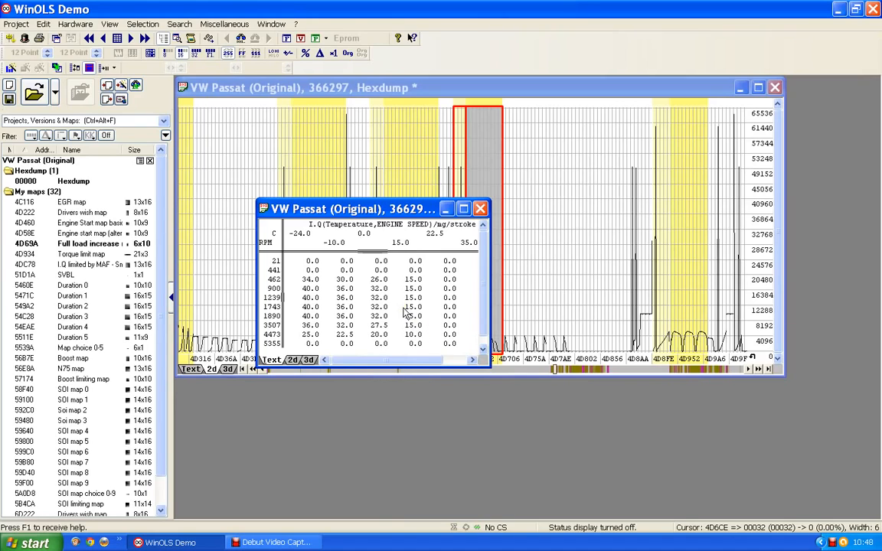
left_click(479, 210)
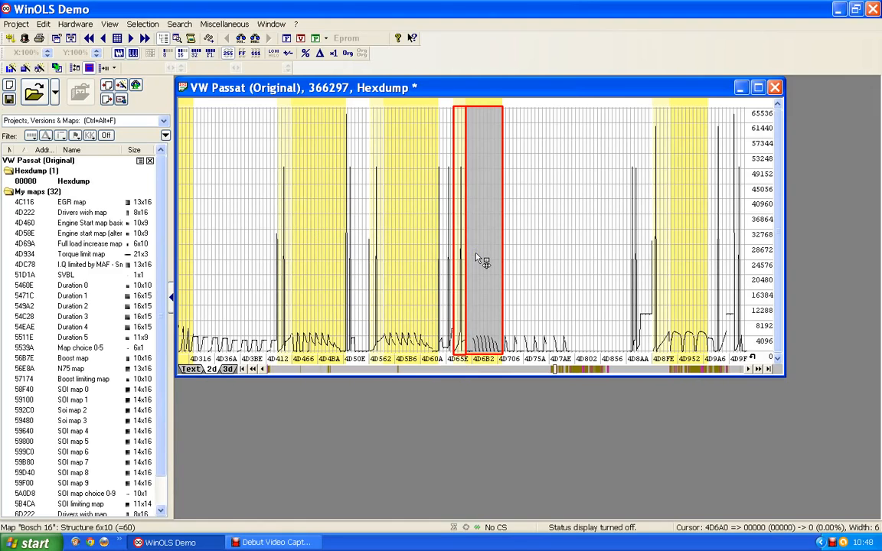
left_click(517, 260)
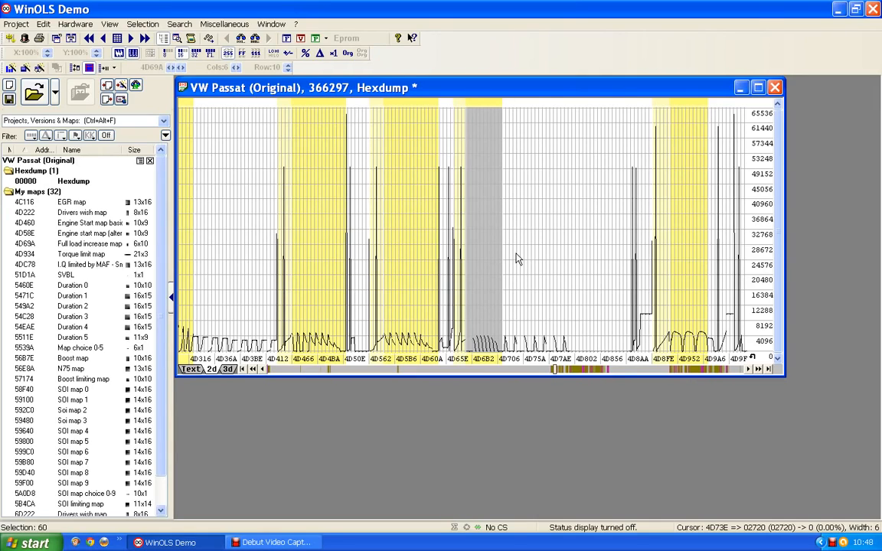
left_click(517, 259)
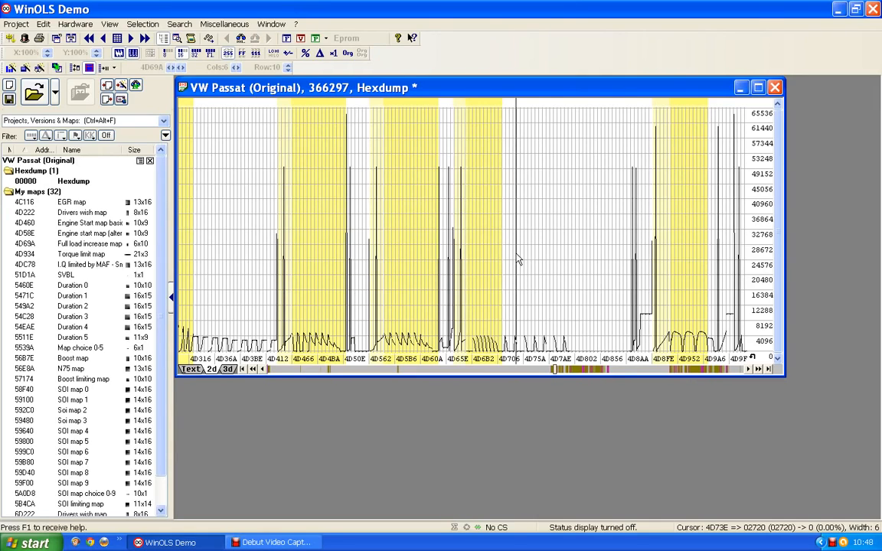